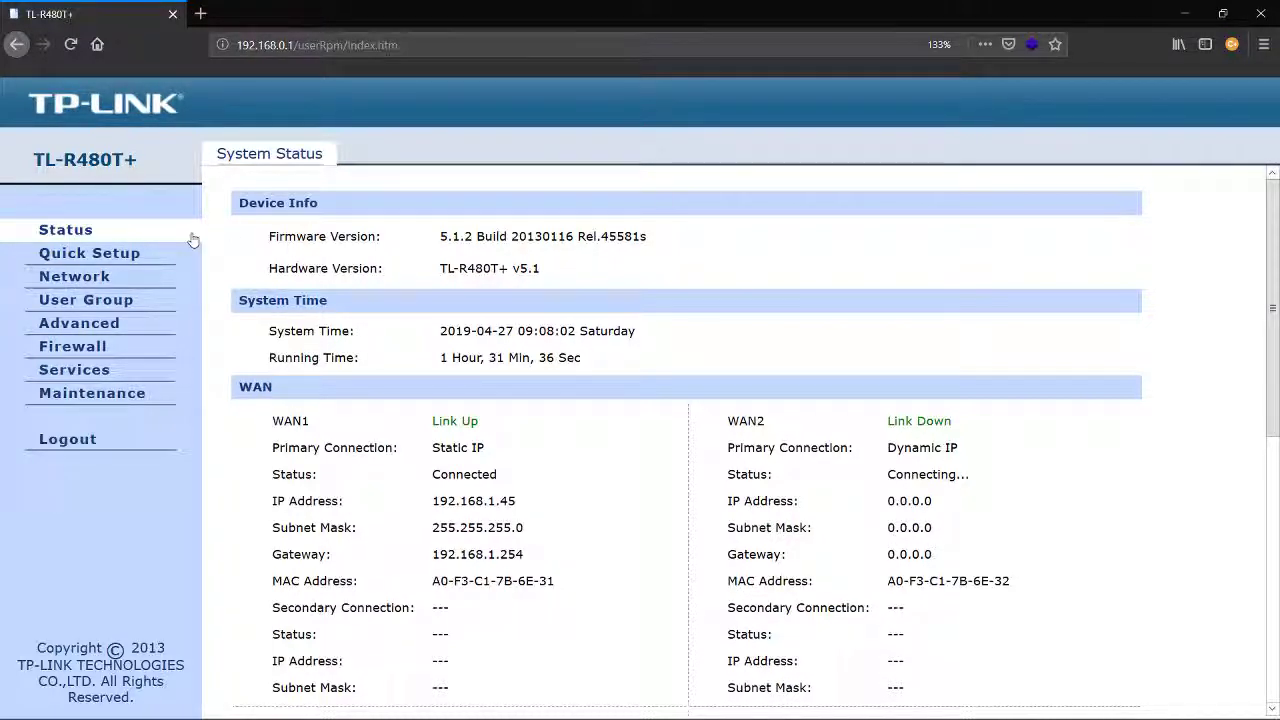
- Open the router's MAC Filtering settings in the firewall section
left_click(88, 355)
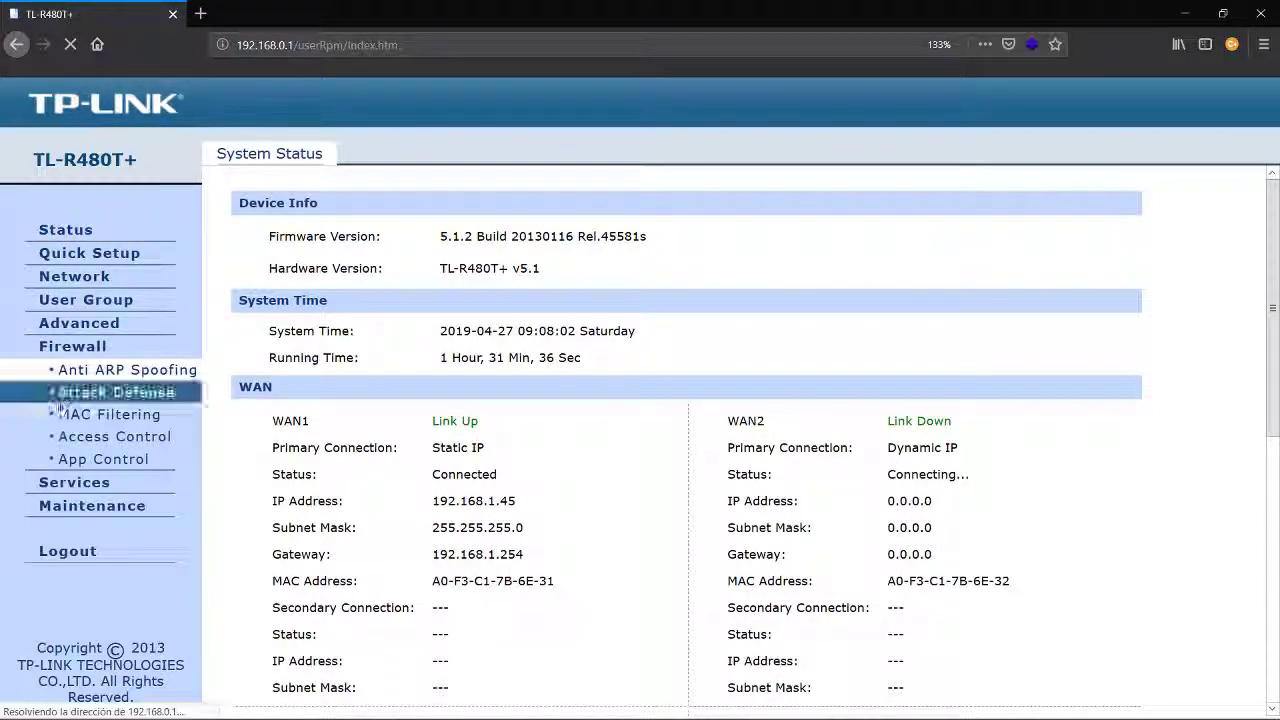
left_click(150, 414)
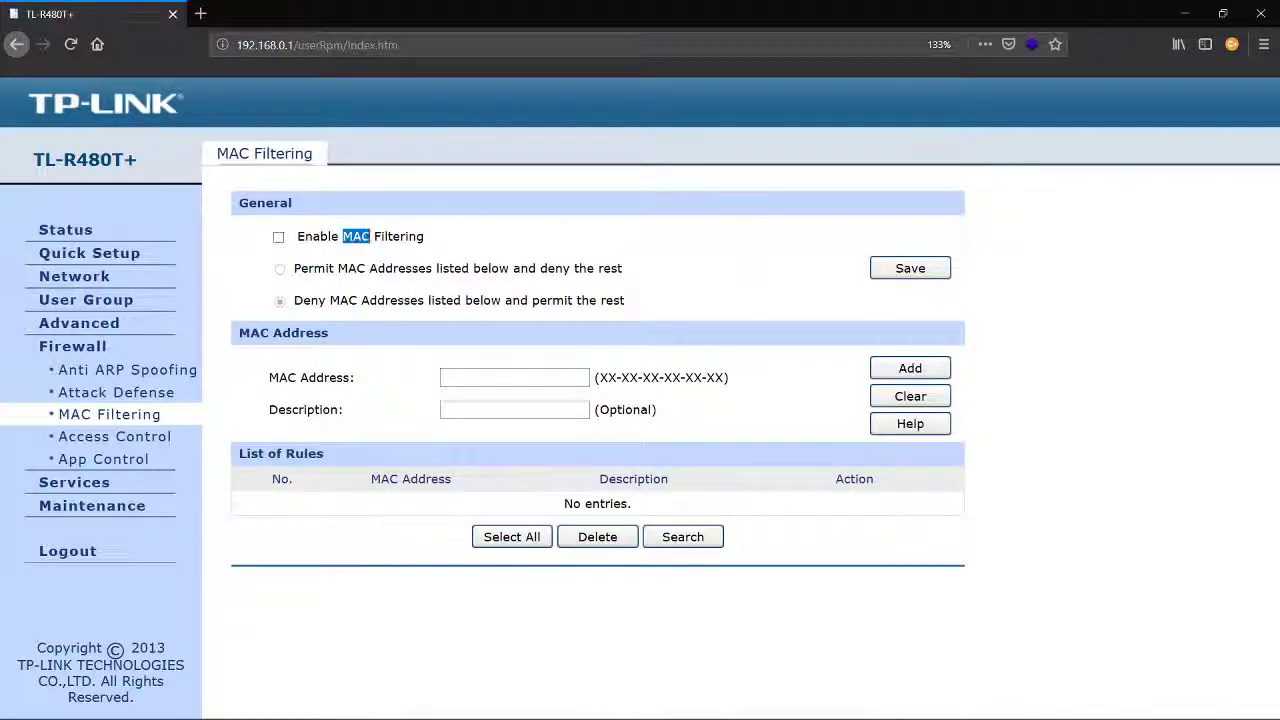
- Switch to the Windows Control Panel and bring up the list of network adapters from the Network and Sharing Center
key("alt+Tab")
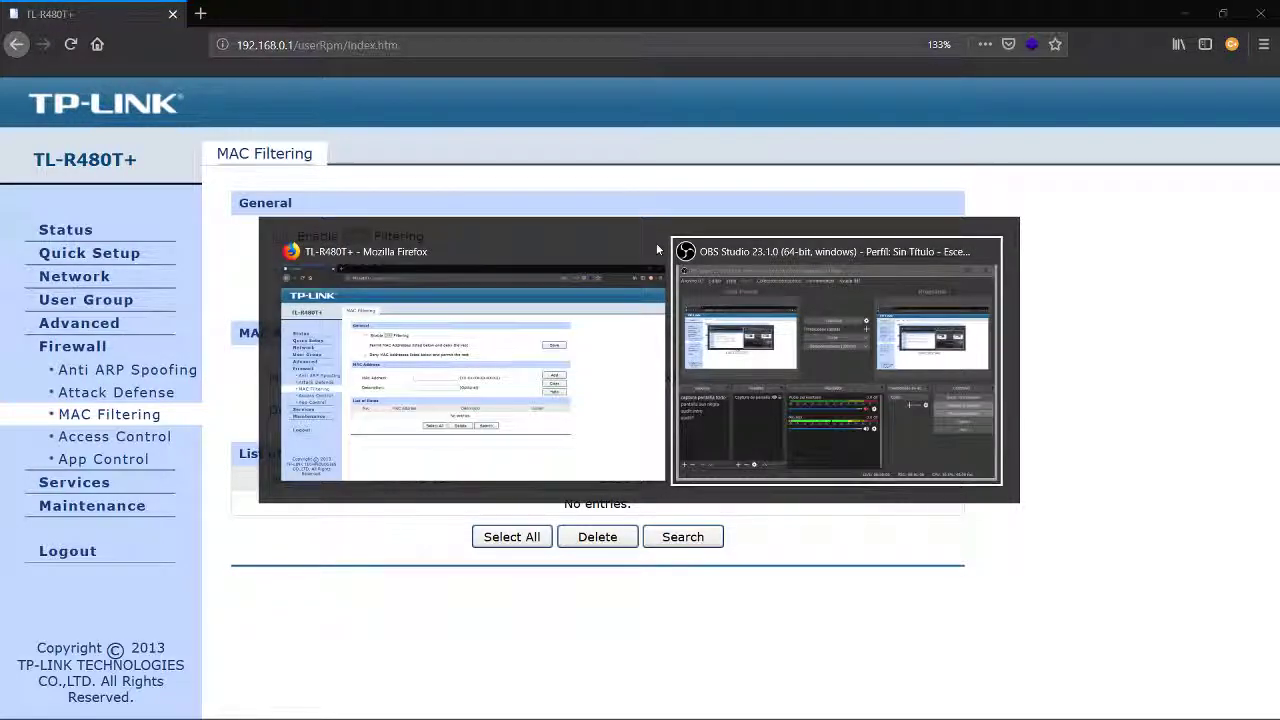
key("super")
key("super")
key("super+s")
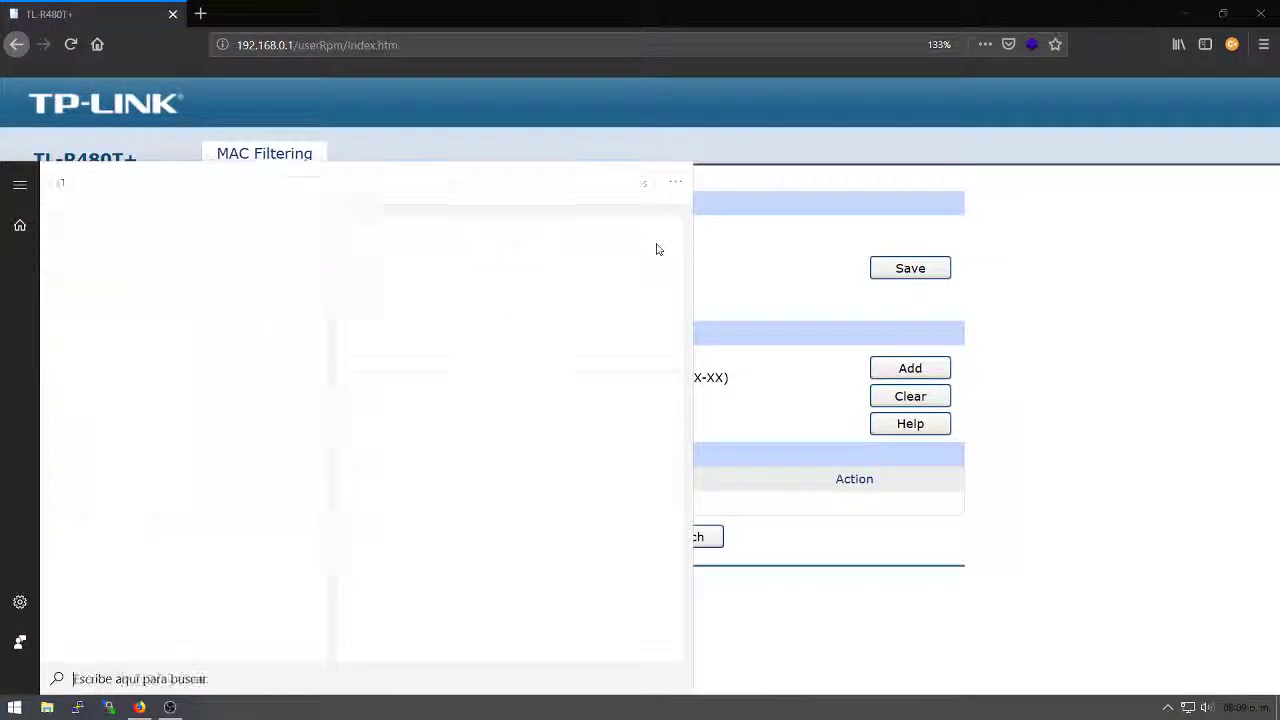
type("panel")
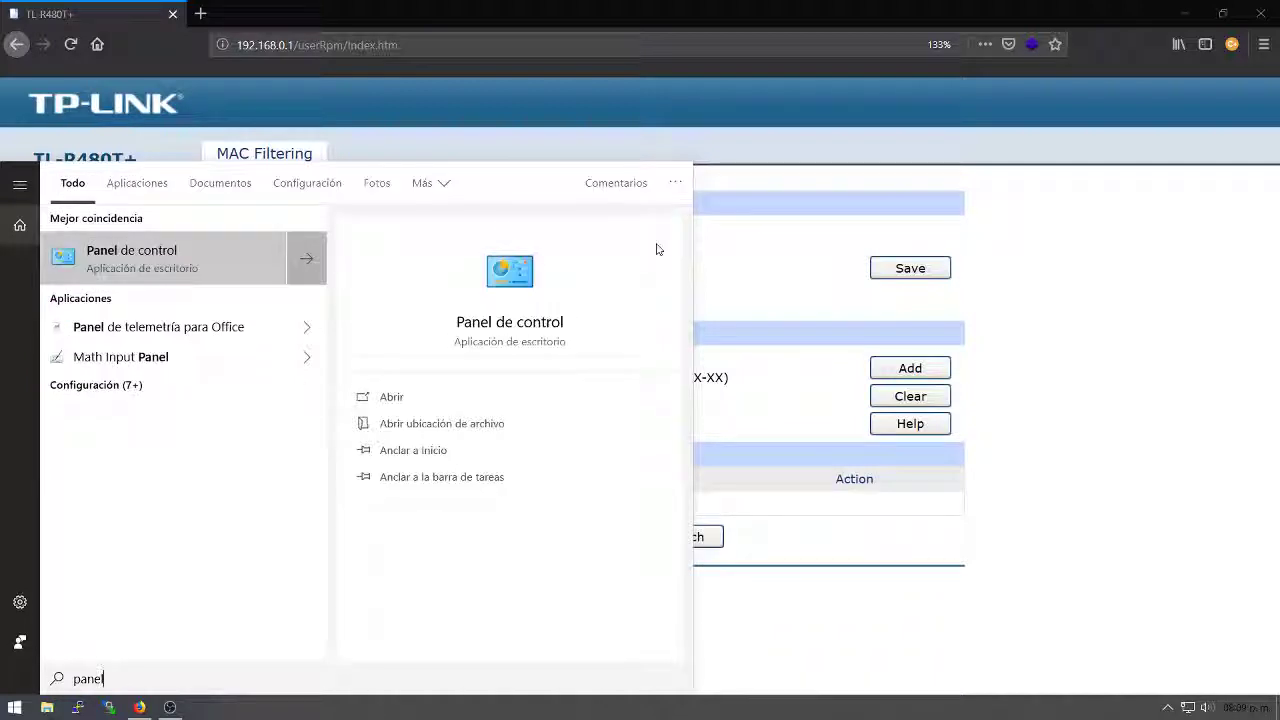
key("Return")
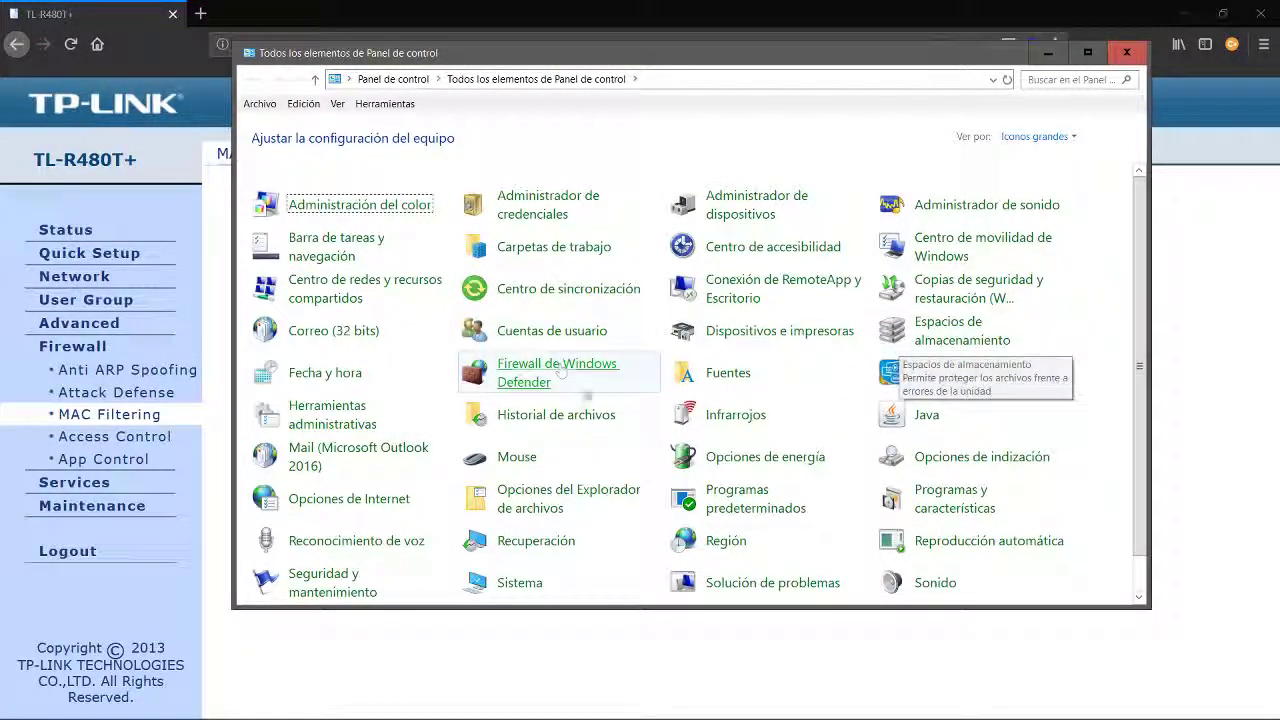
left_click(342, 289)
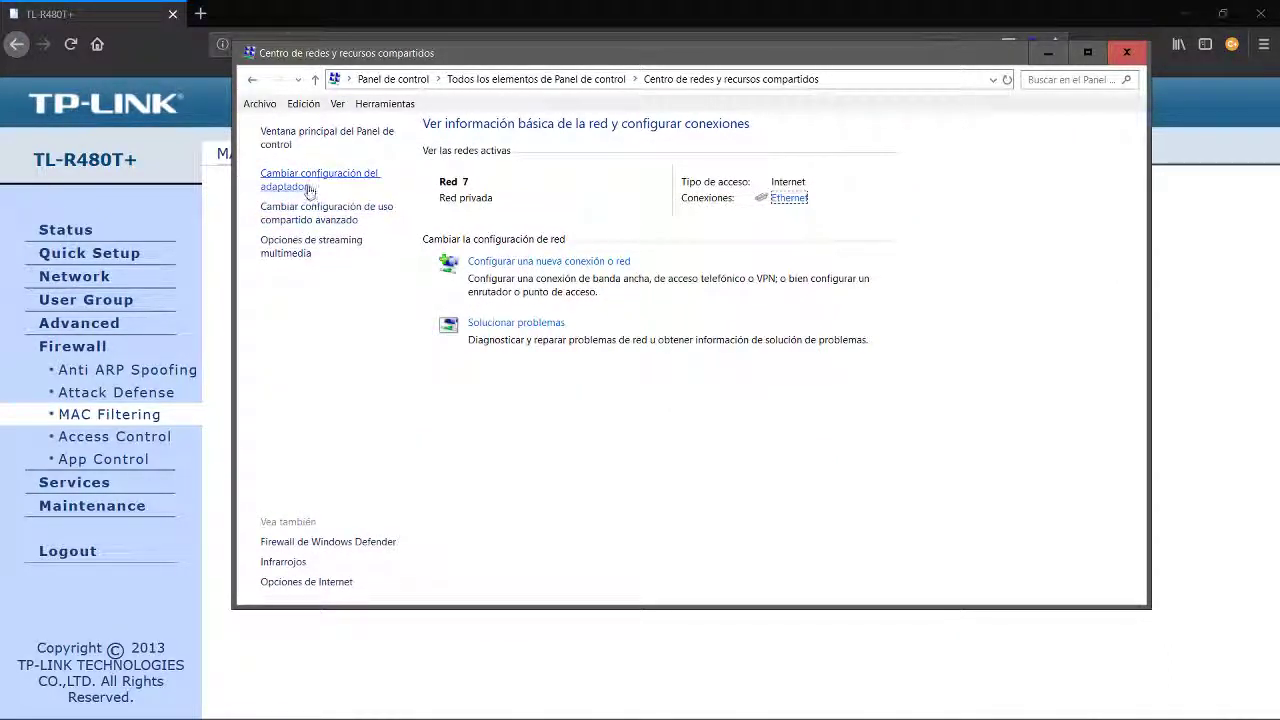
left_click(788, 199)
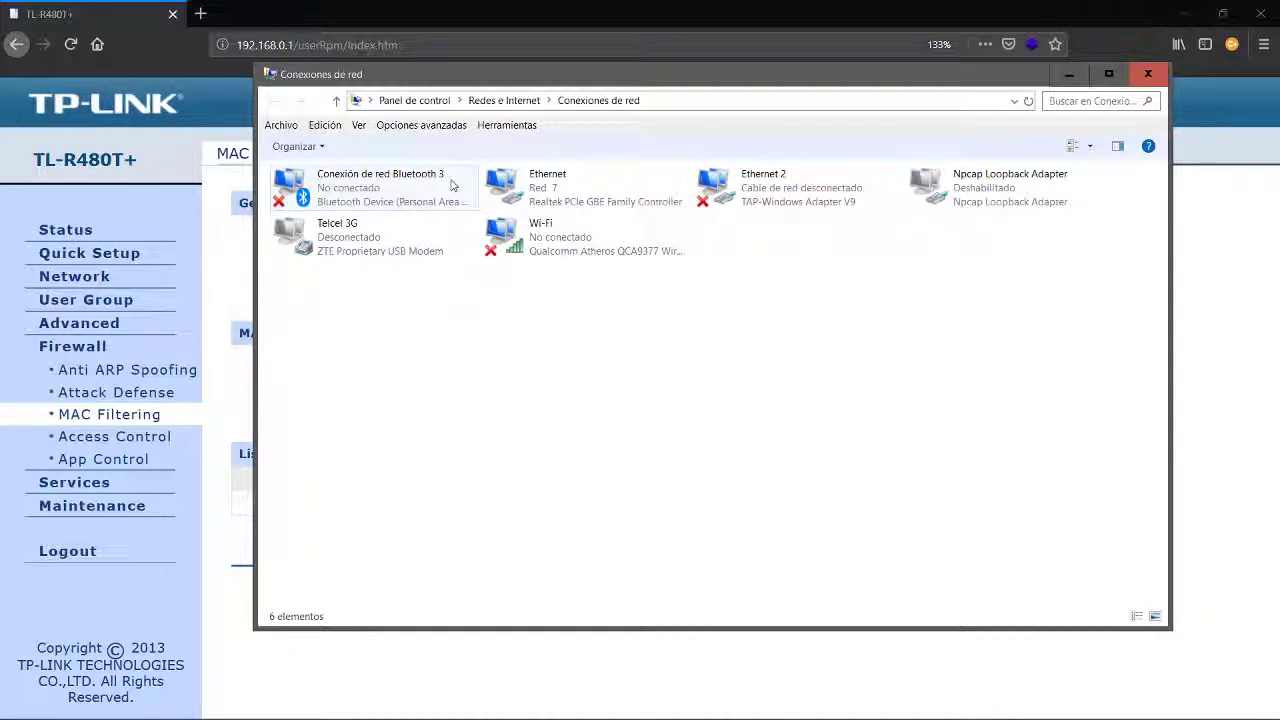
- Look through the Wi-Fi adapter's properties and try its connect or disconnect option
left_click(554, 241)
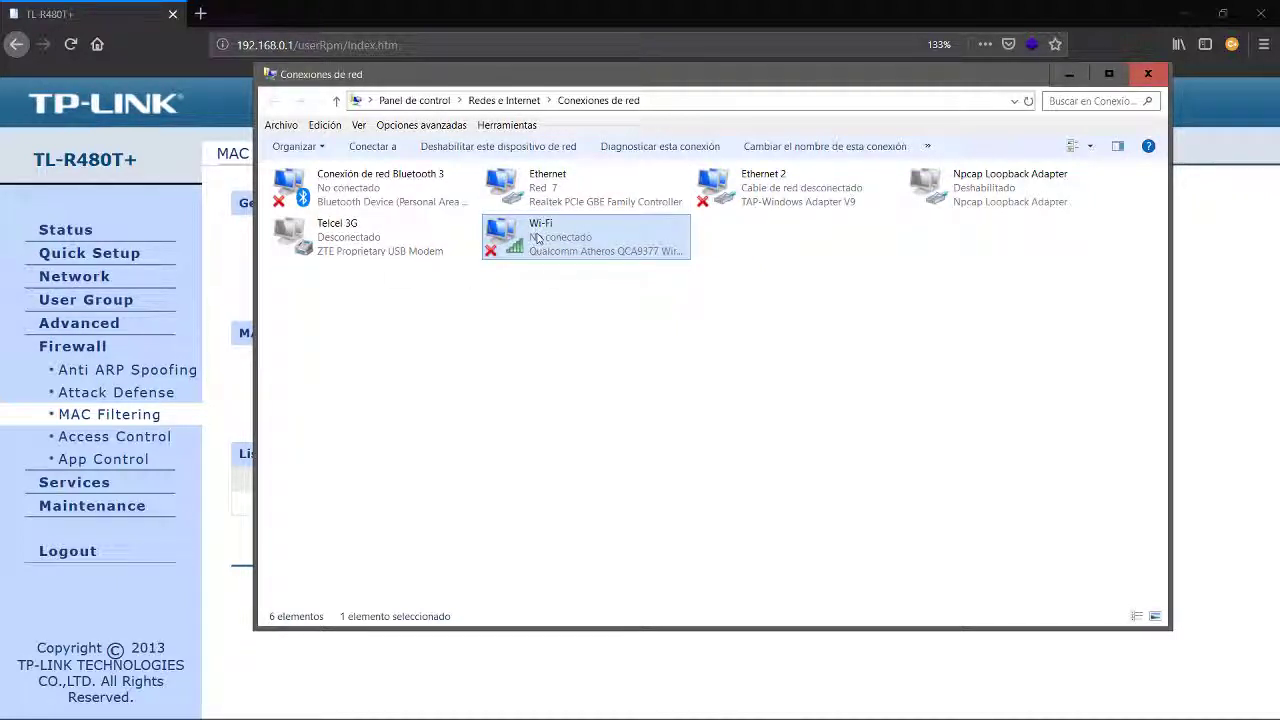
right_click(537, 237)
left_click(565, 245)
right_click(572, 237)
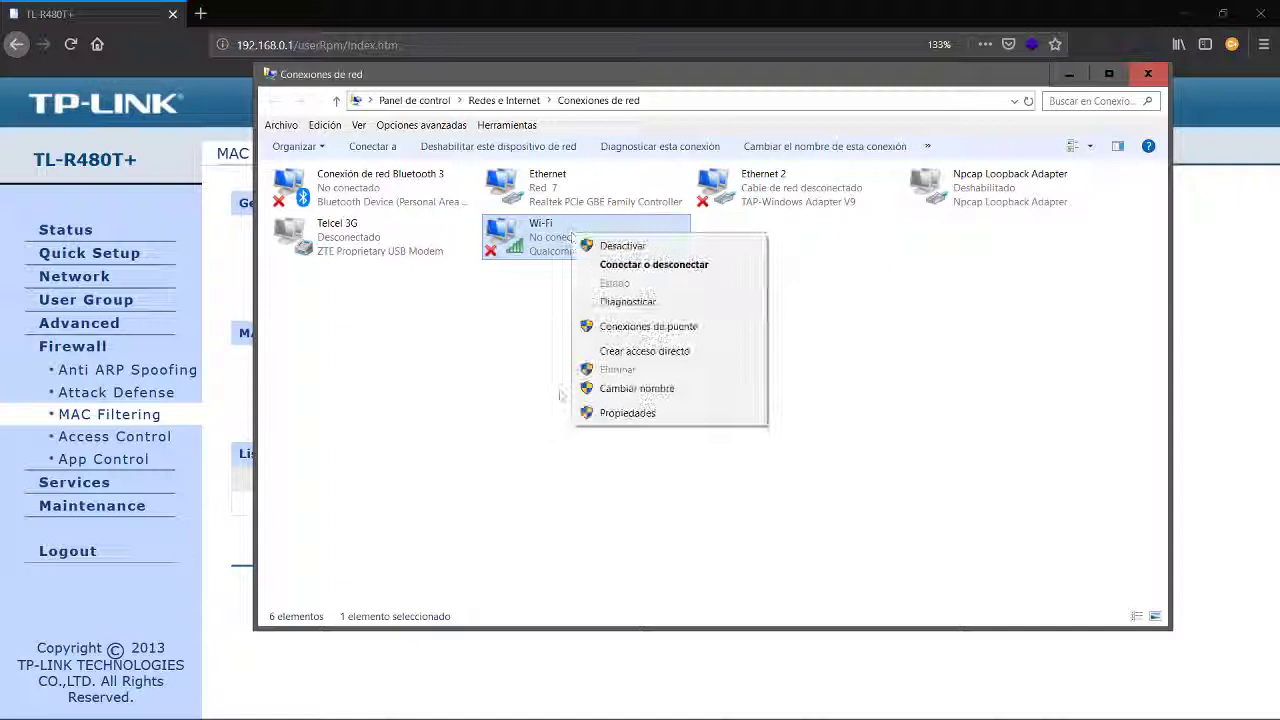
left_click(617, 414)
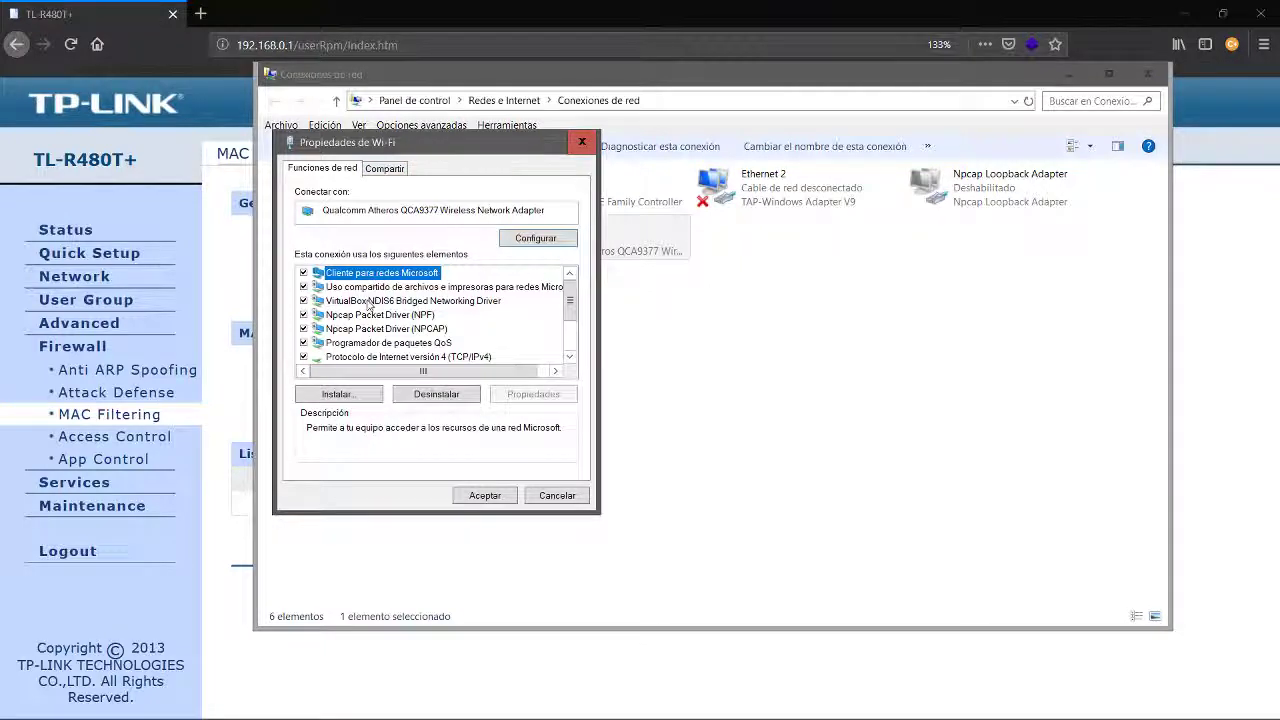
scroll(369, 305, "down", 2)
scroll(369, 305, "up", 2)
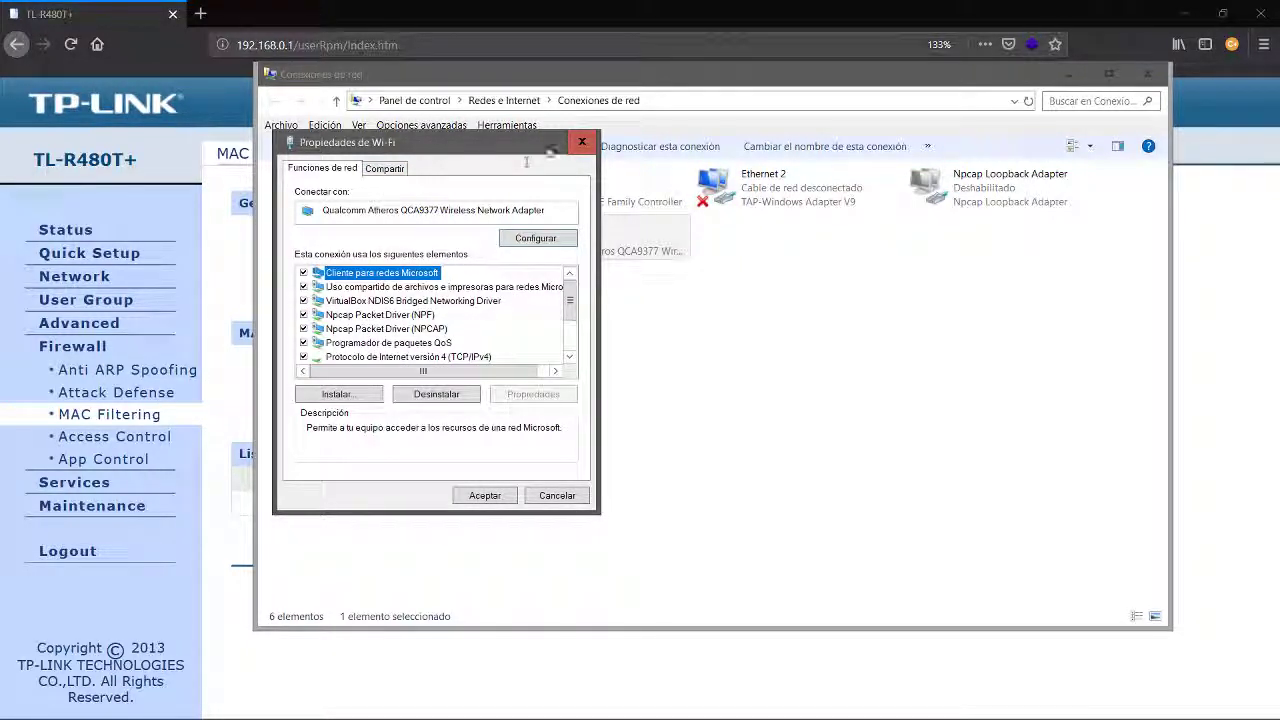
left_click(581, 141)
right_click(541, 242)
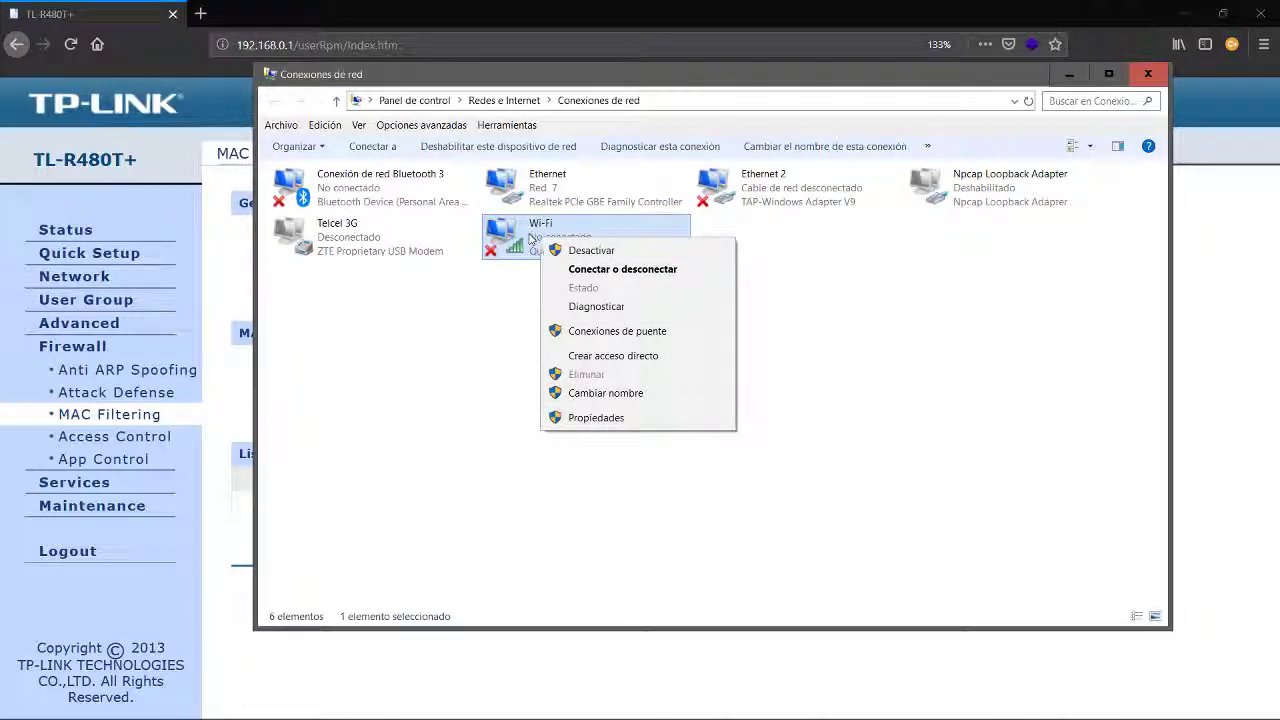
left_click(622, 269)
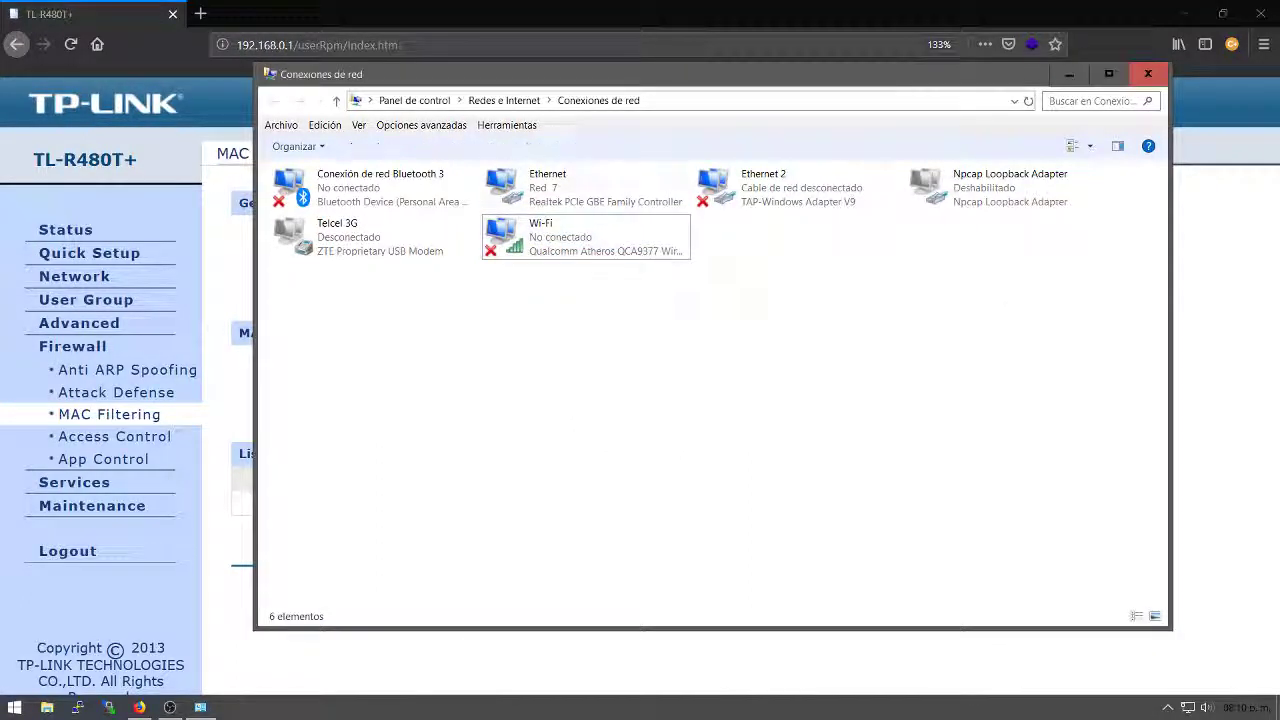
double_click(547, 182)
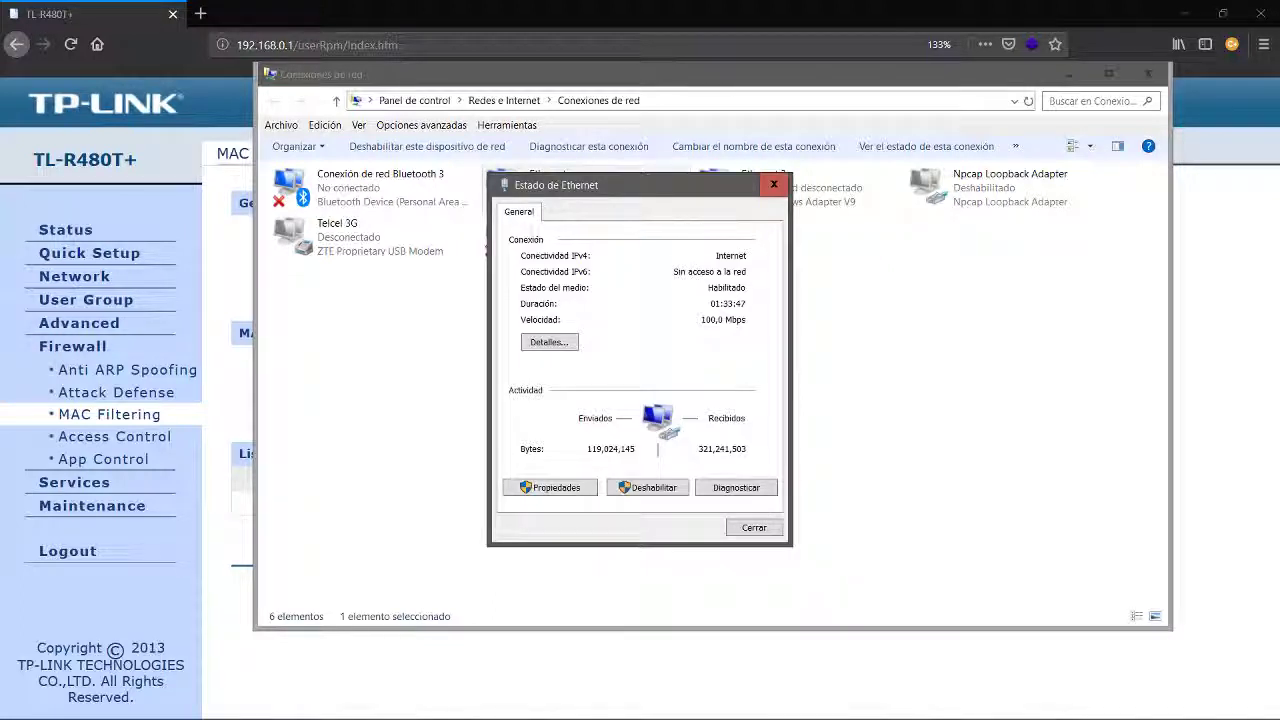
left_click(784, 186)
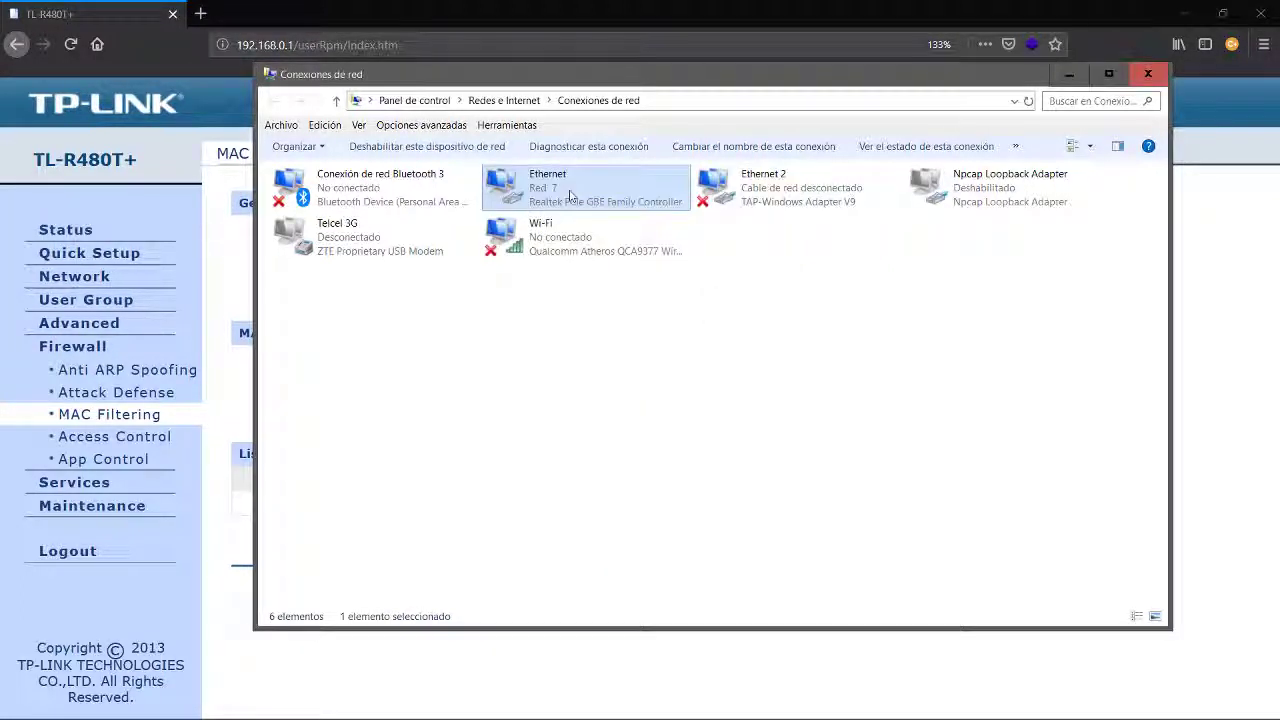
right_click(570, 187)
left_click(610, 352)
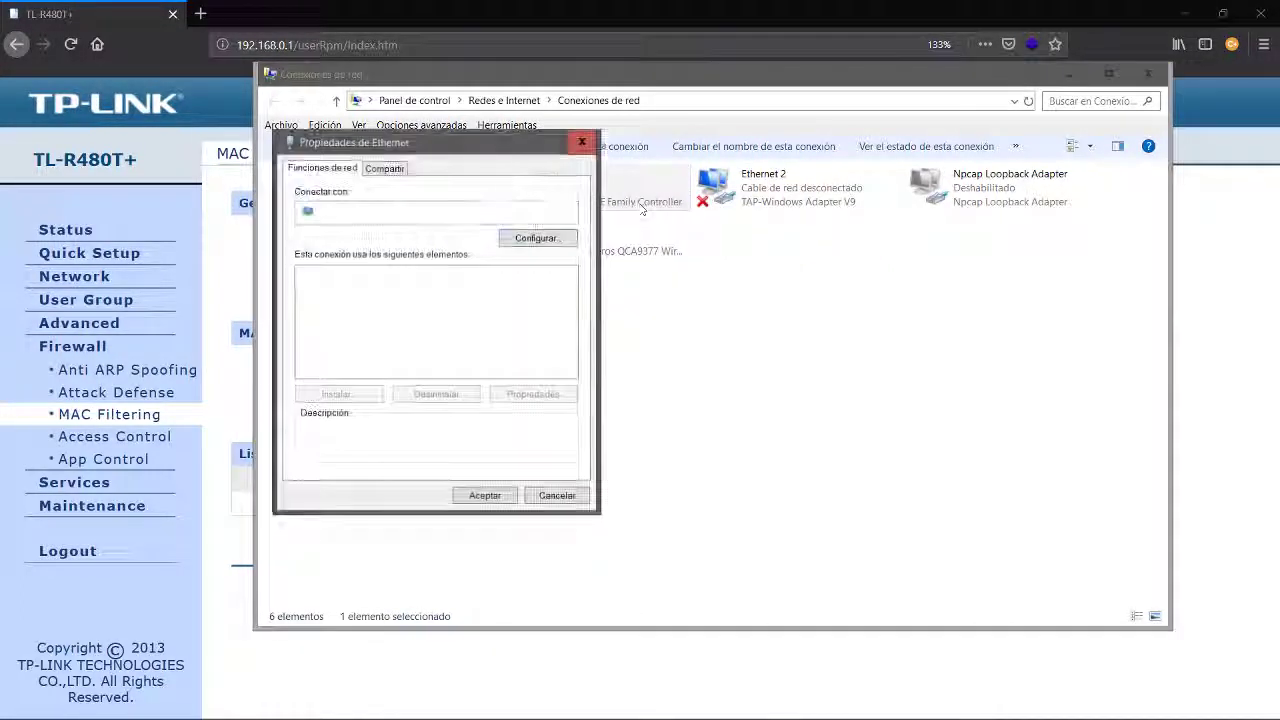
left_click(584, 137)
- Show the Ethernet adapter's connection details, highlight its physical address and move the details window clear of the status window
double_click(575, 181)
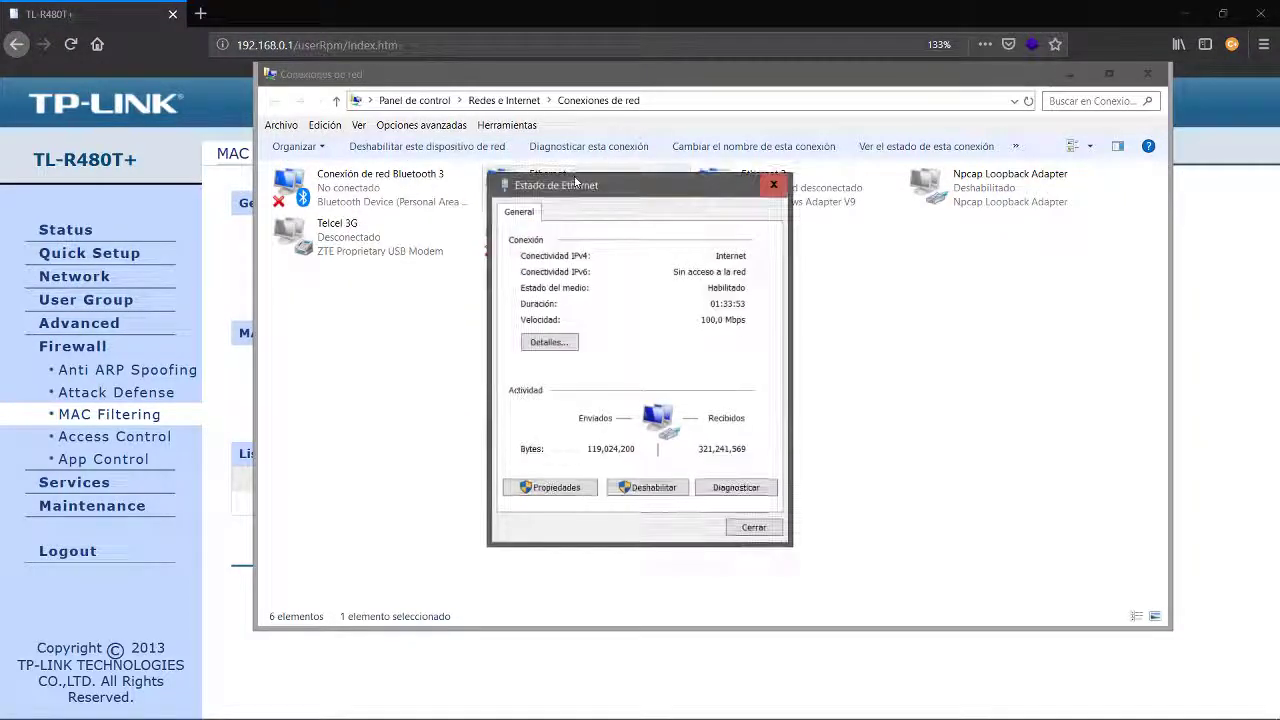
left_click(553, 343)
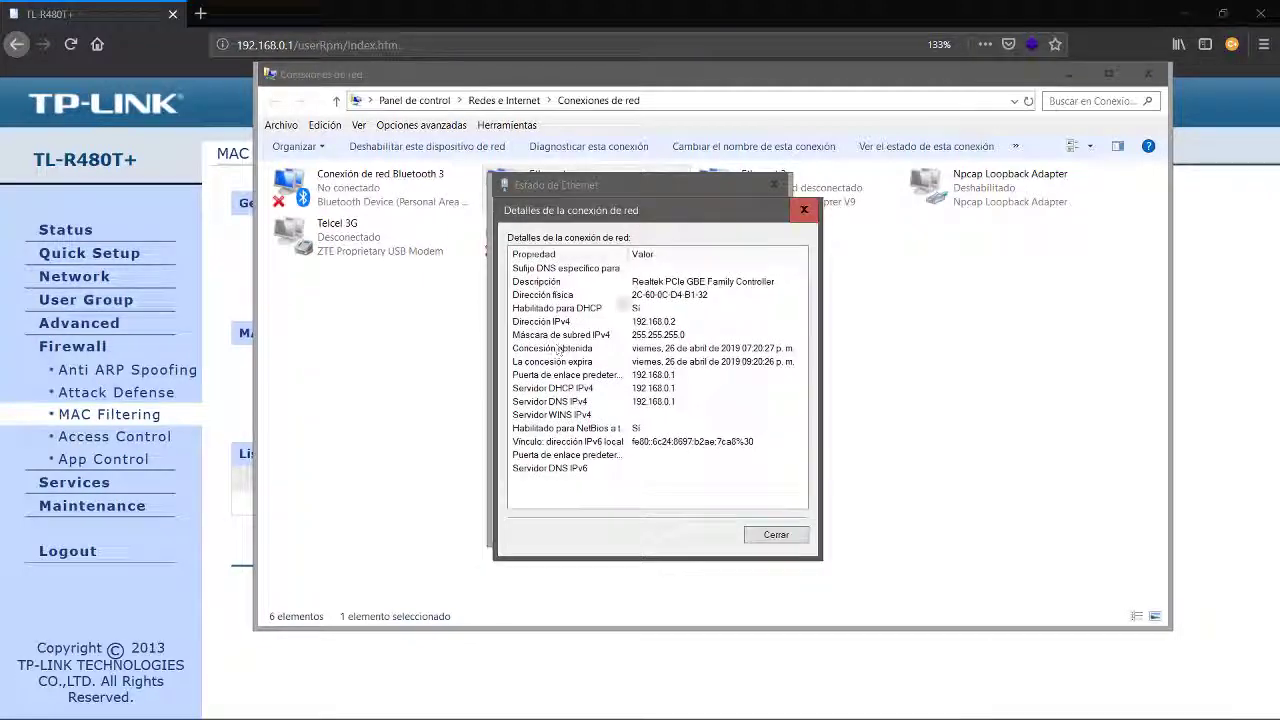
left_click(545, 295)
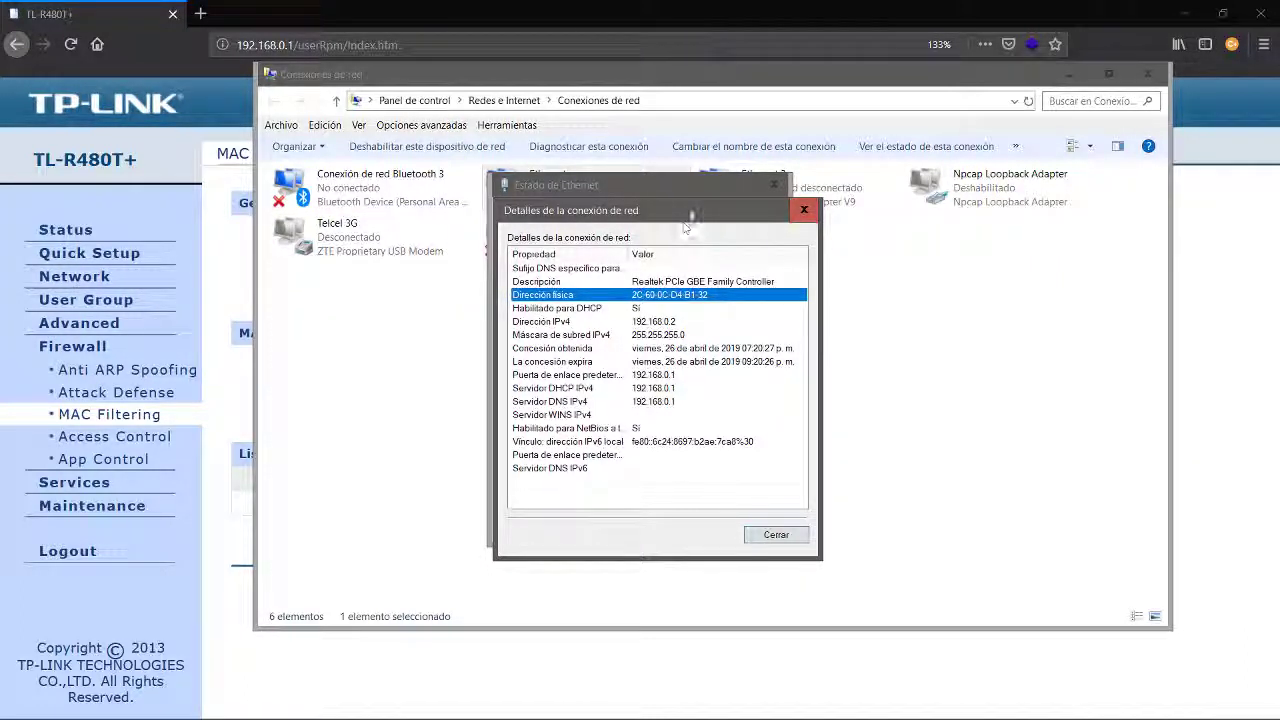
left_click_drag(690, 207, 843, 220)
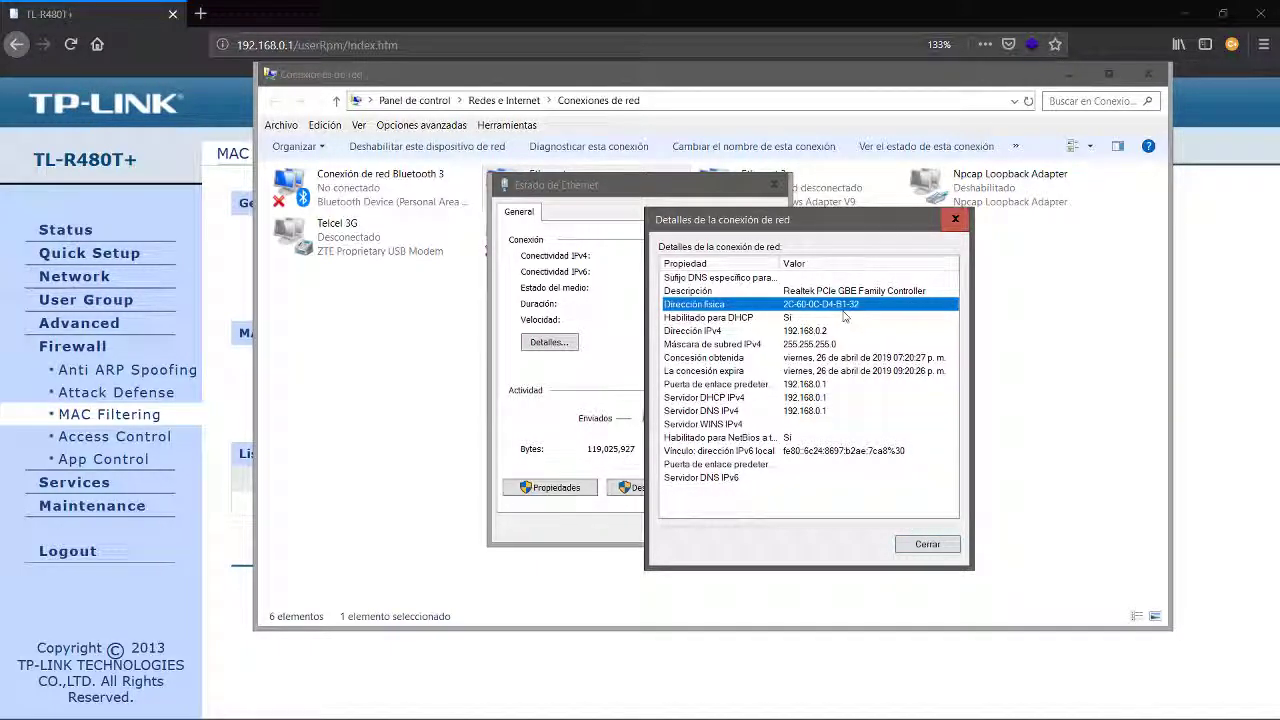
- Back on the router page, enable MAC filtering and choose to permit the listed MAC addresses and deny the rest
left_click(241, 285)
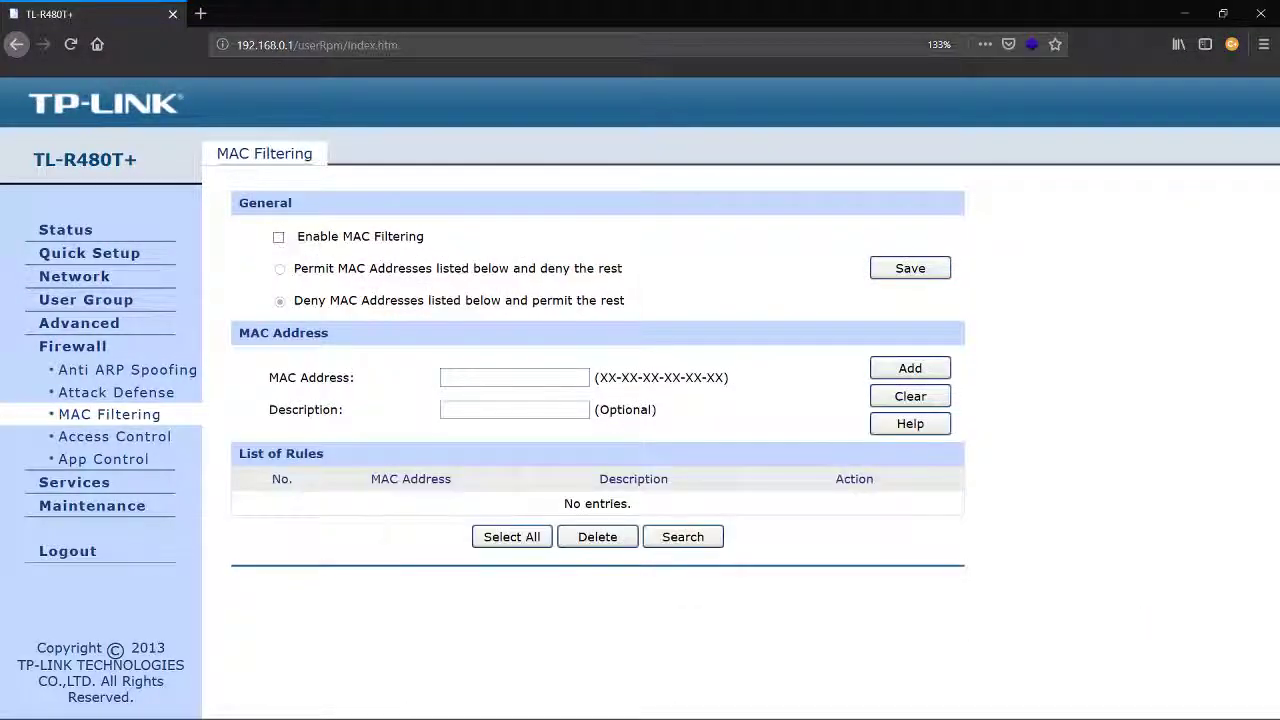
left_click(280, 237)
left_click(280, 269)
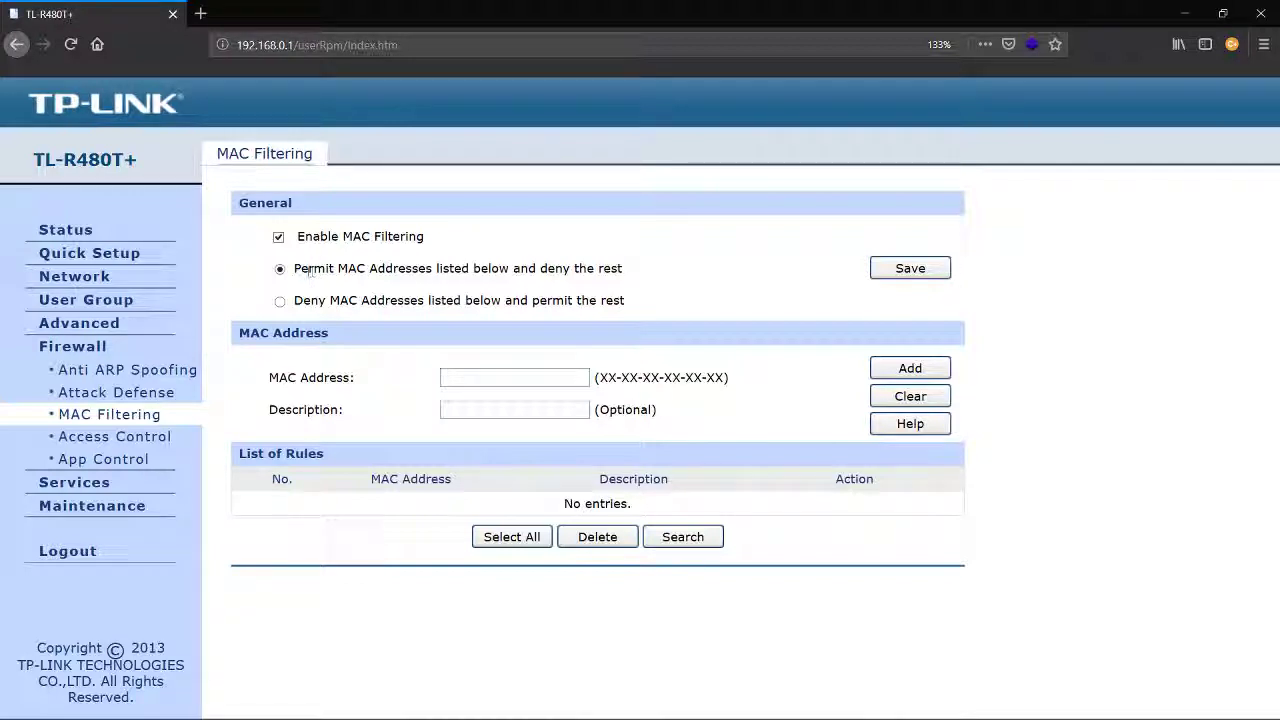
left_click_drag(295, 268, 626, 270)
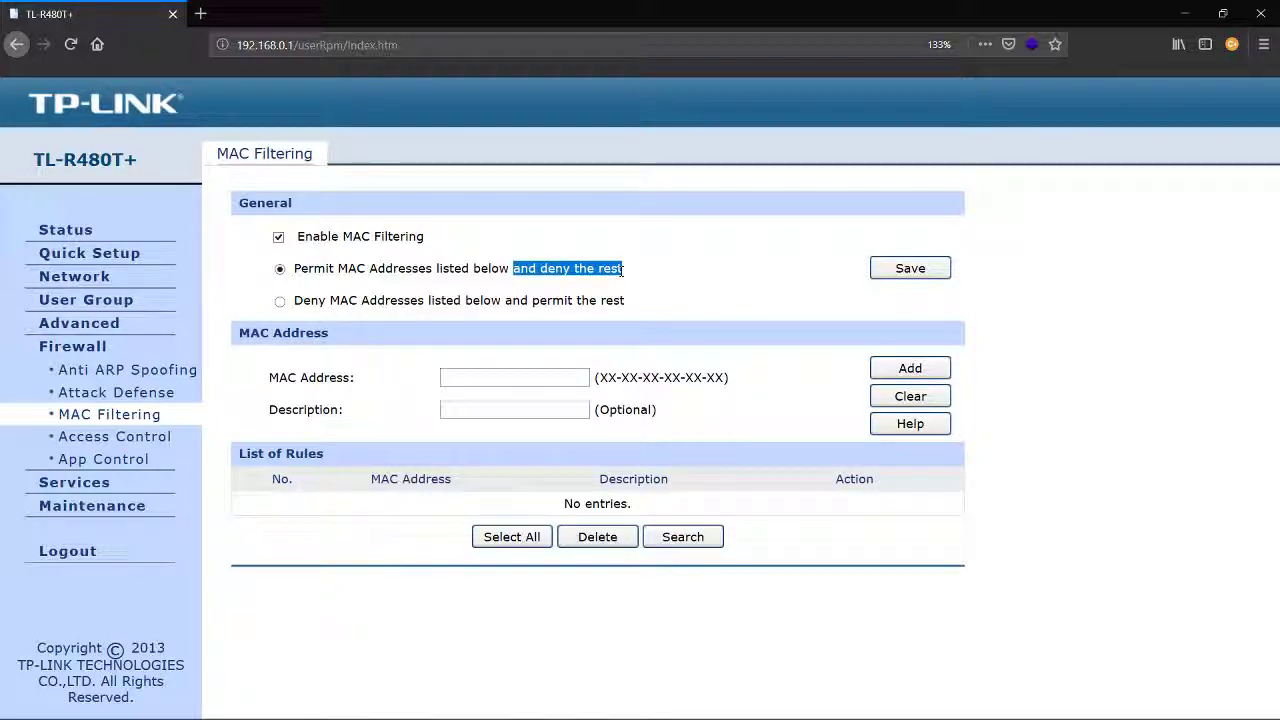
left_click(672, 276)
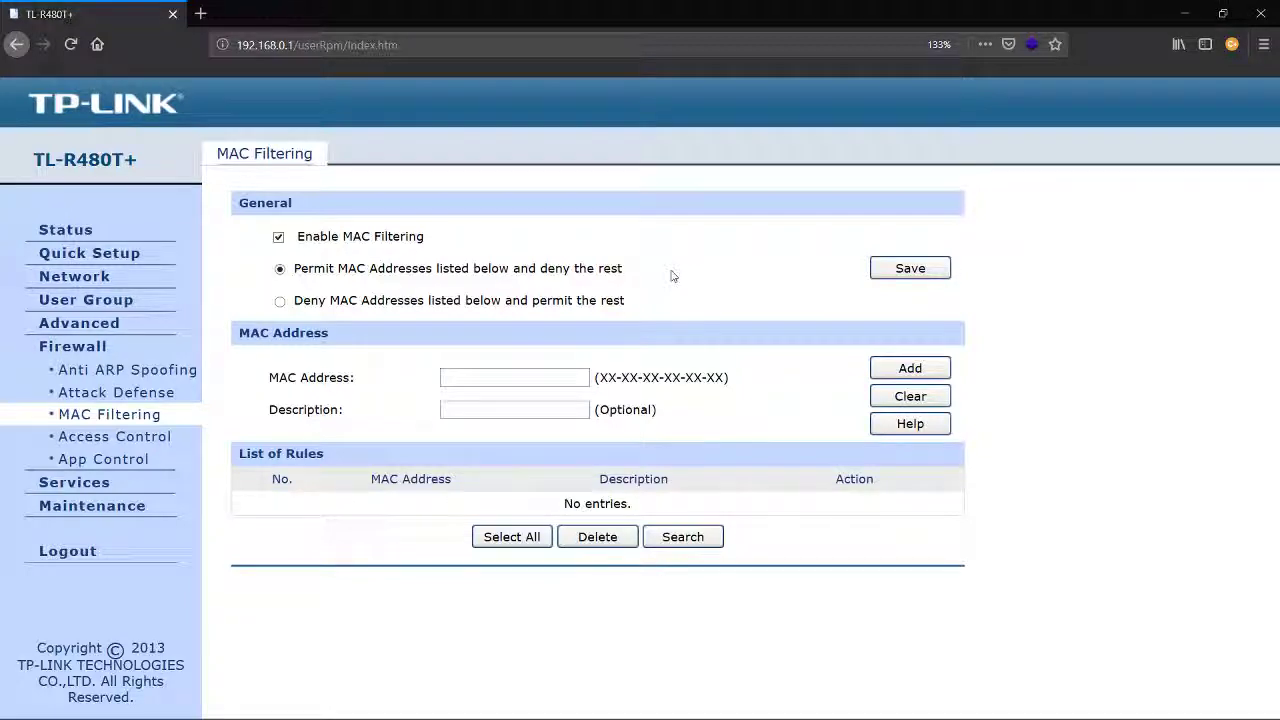
- Switch to a maximized Command Prompt window and run ipconfig to list the basic network configuration
key("alt+Tab")
key("Escape")
key("super+r")
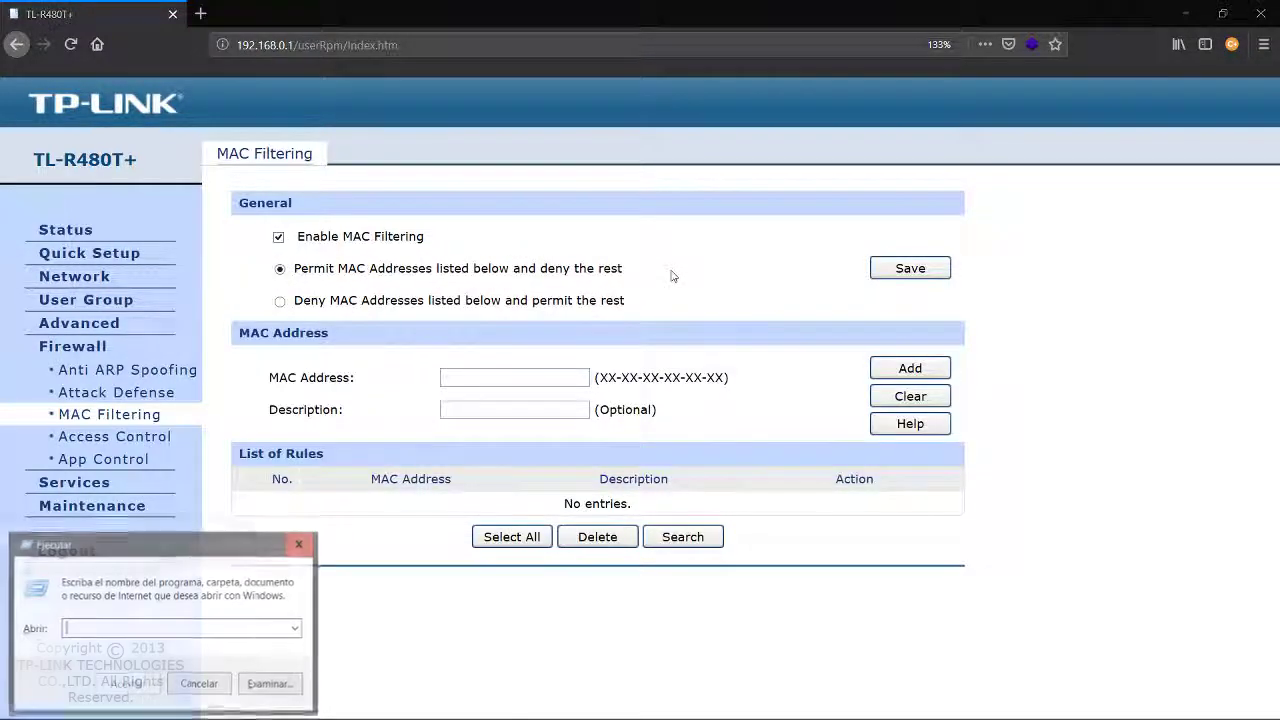
type("cmd")
key("Return")
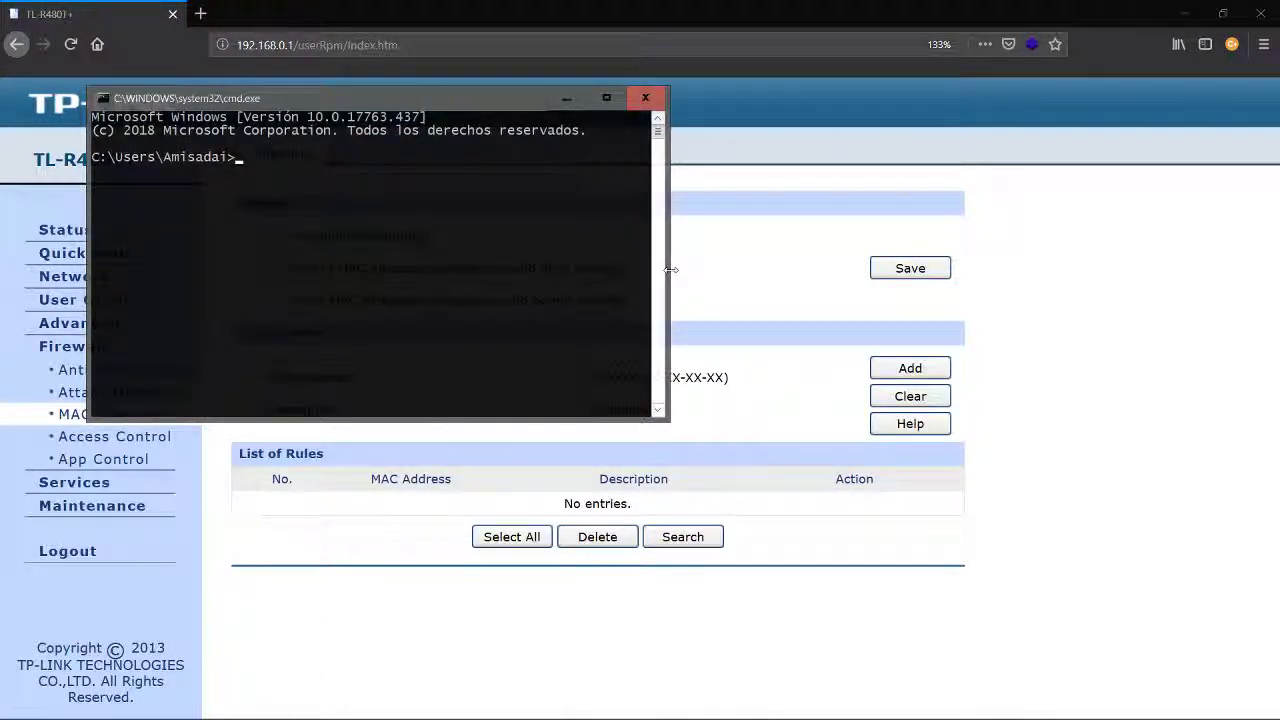
double_click(606, 98)
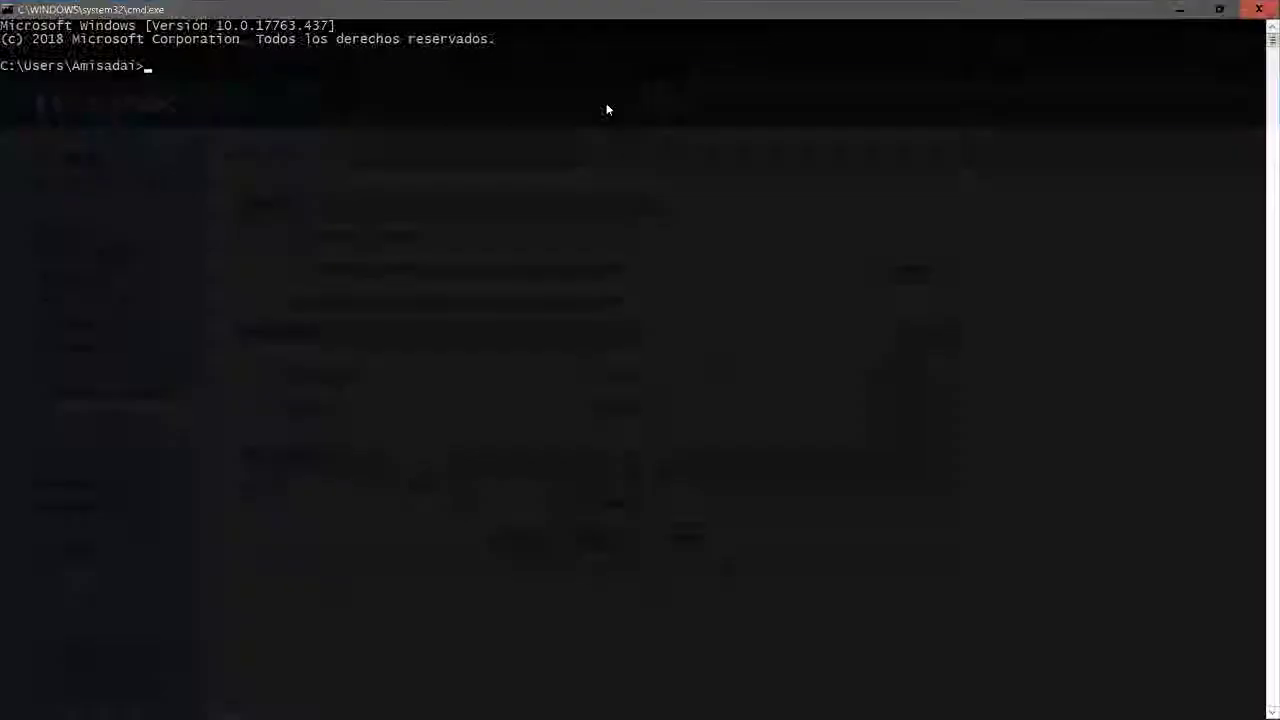
type("ipconfig")
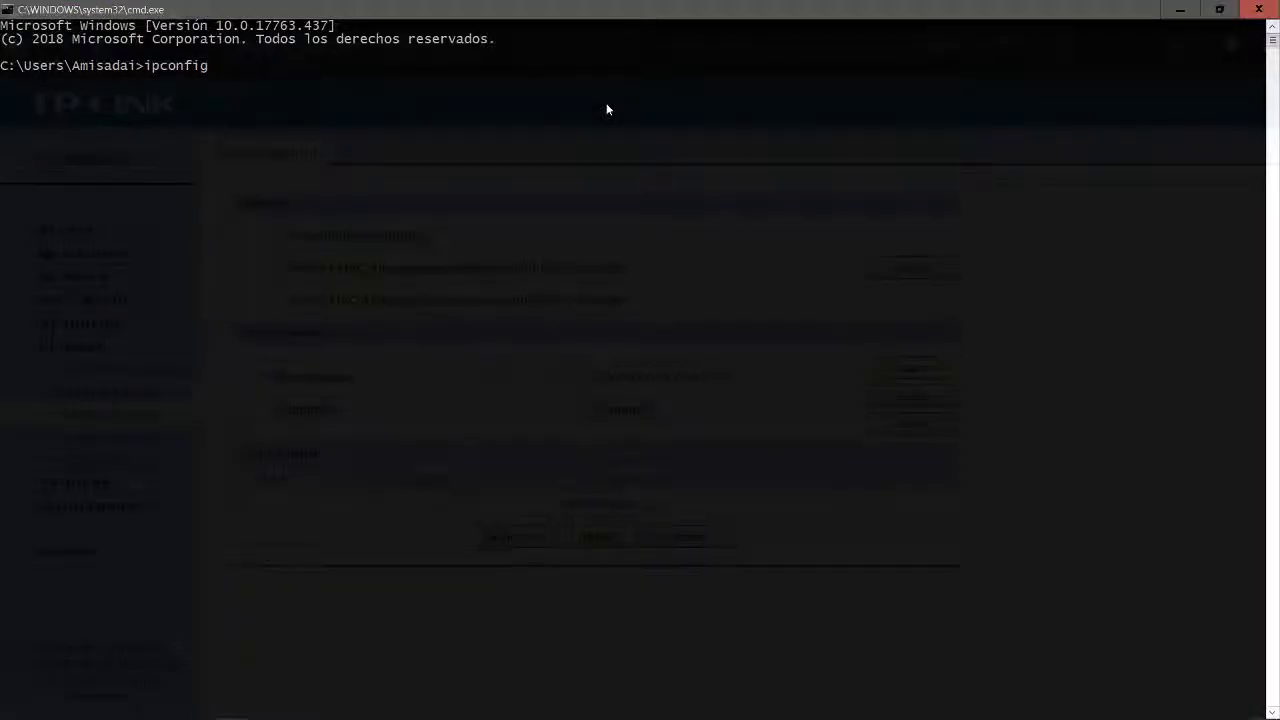
key("Return")
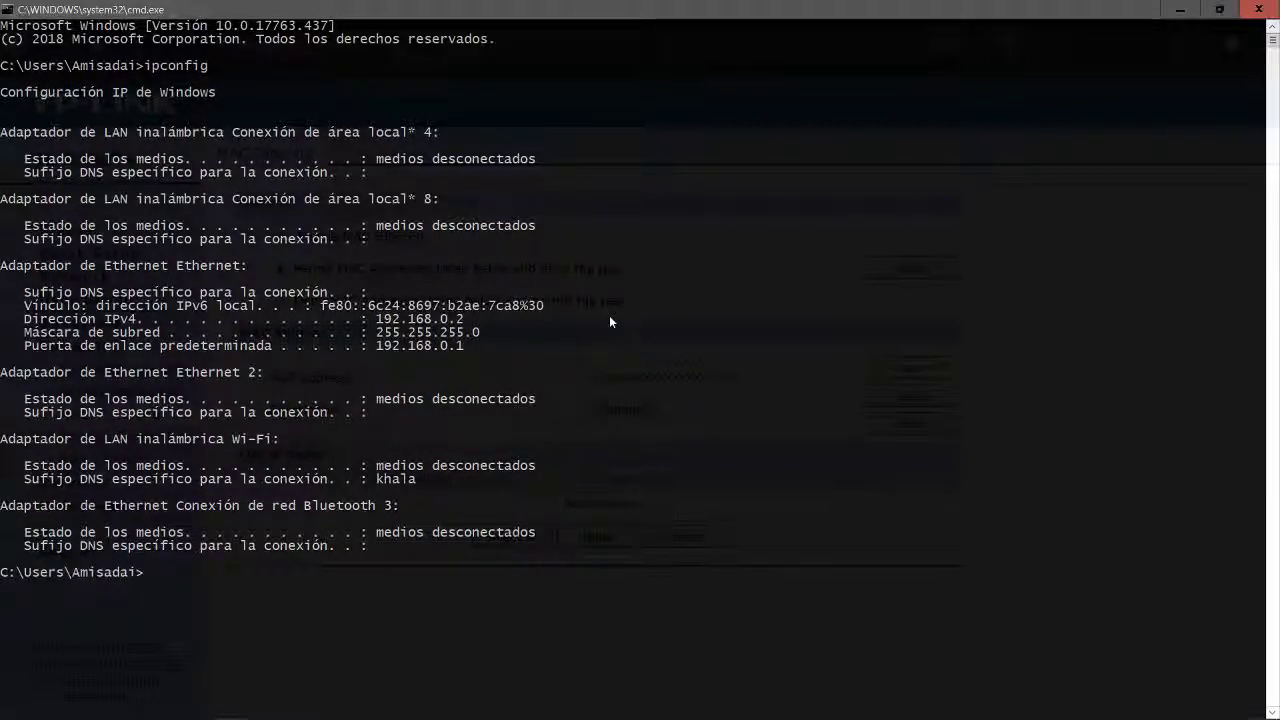
- Clear the console and run ipconfig /all to list the physical addresses of all adapters
type("cls")
key("Return")
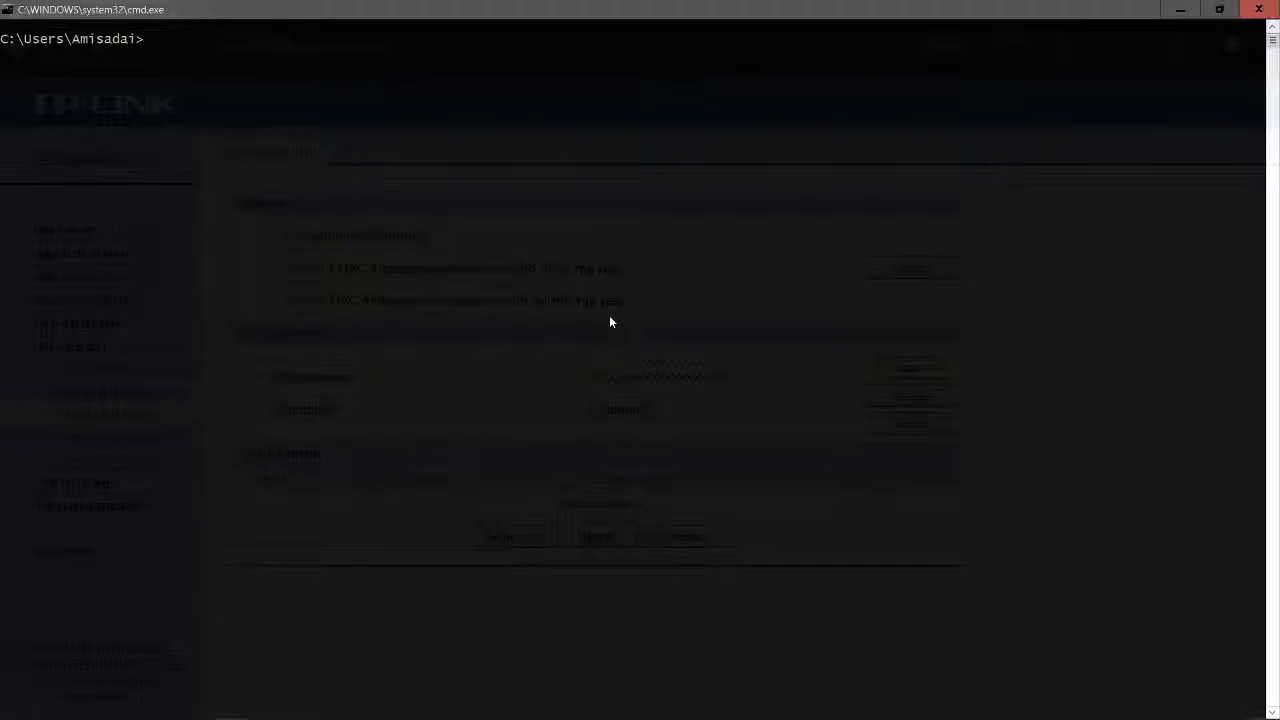
type("ipconfig /all")
key("Return")
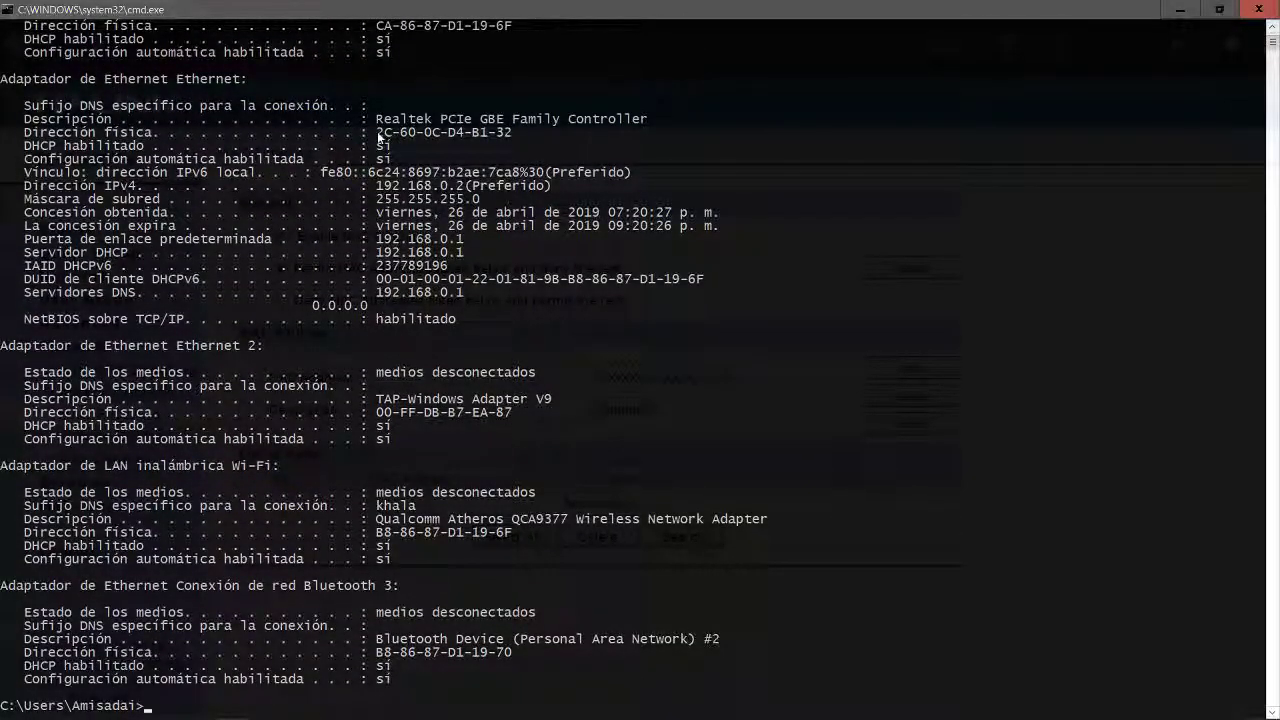
- Bring the Ethernet connection details over the console and compare the physical address in both
key("alt+Tab")
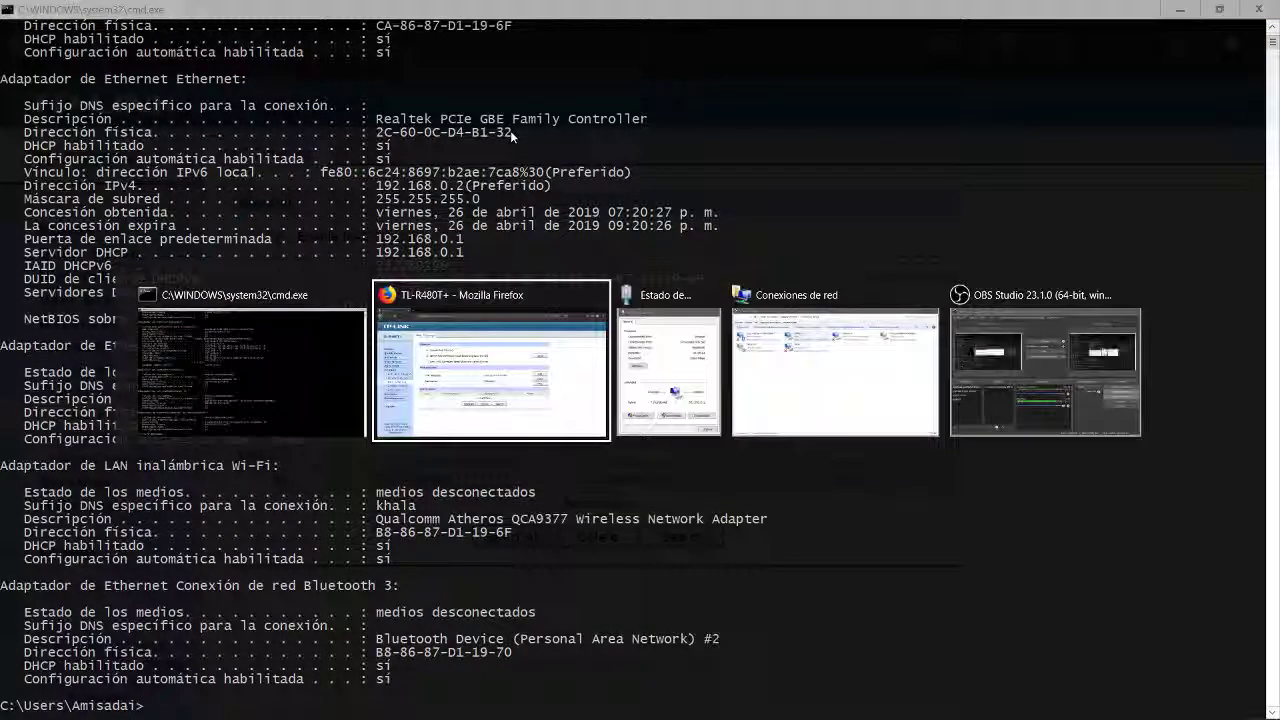
key("alt+Tab")
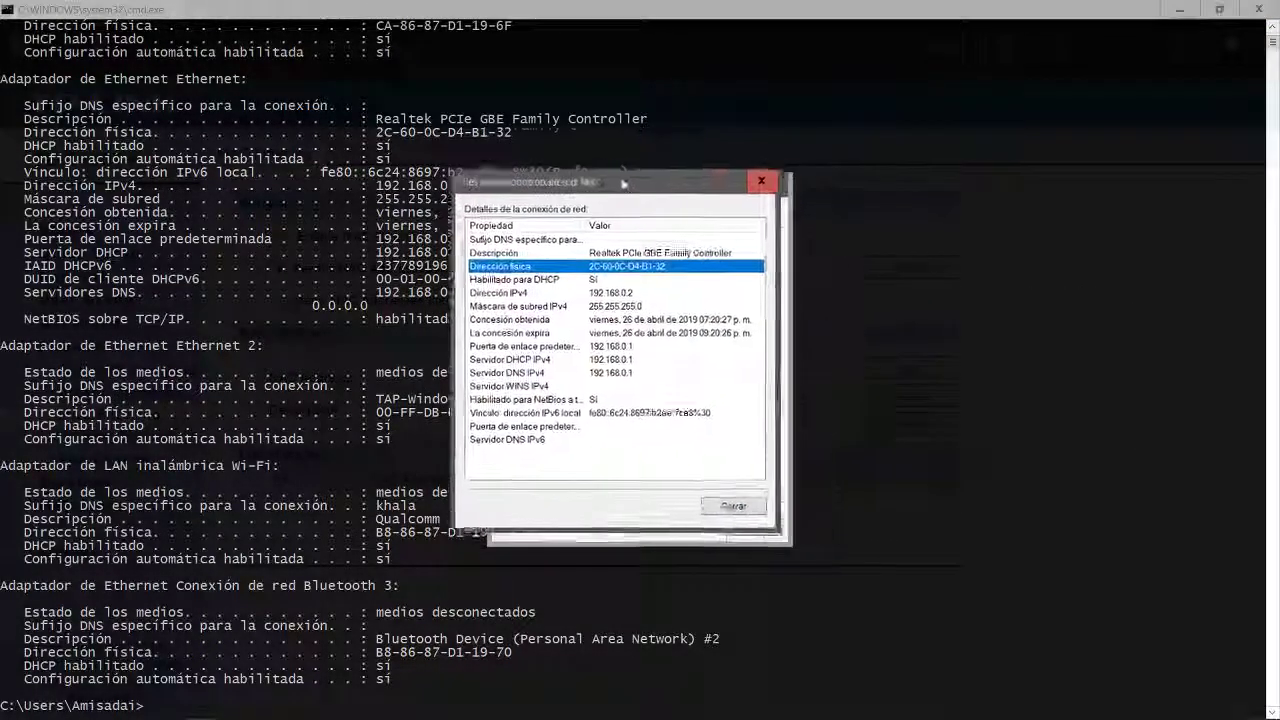
left_click_drag(1027, 209, 554, 162)
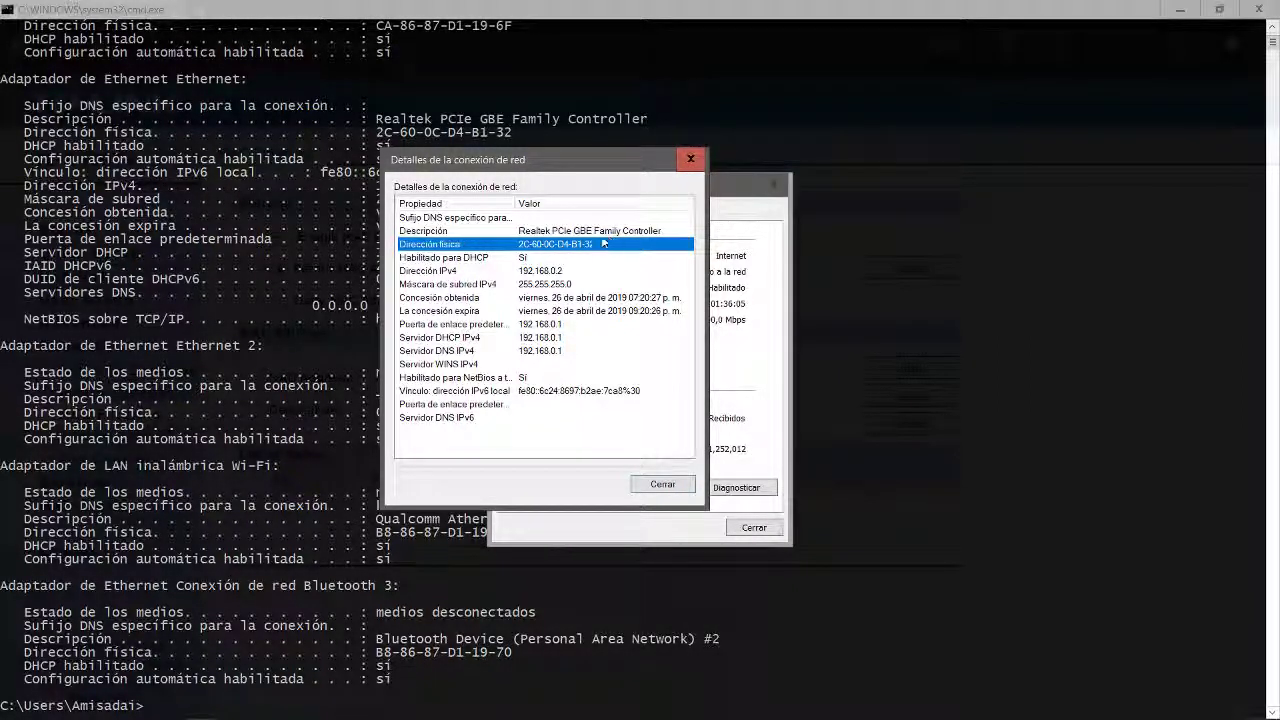
- Close the Ethernet connection details and status windows, recheck the physical address in the console, and return to the router's MAC filtering page
left_click(690, 160)
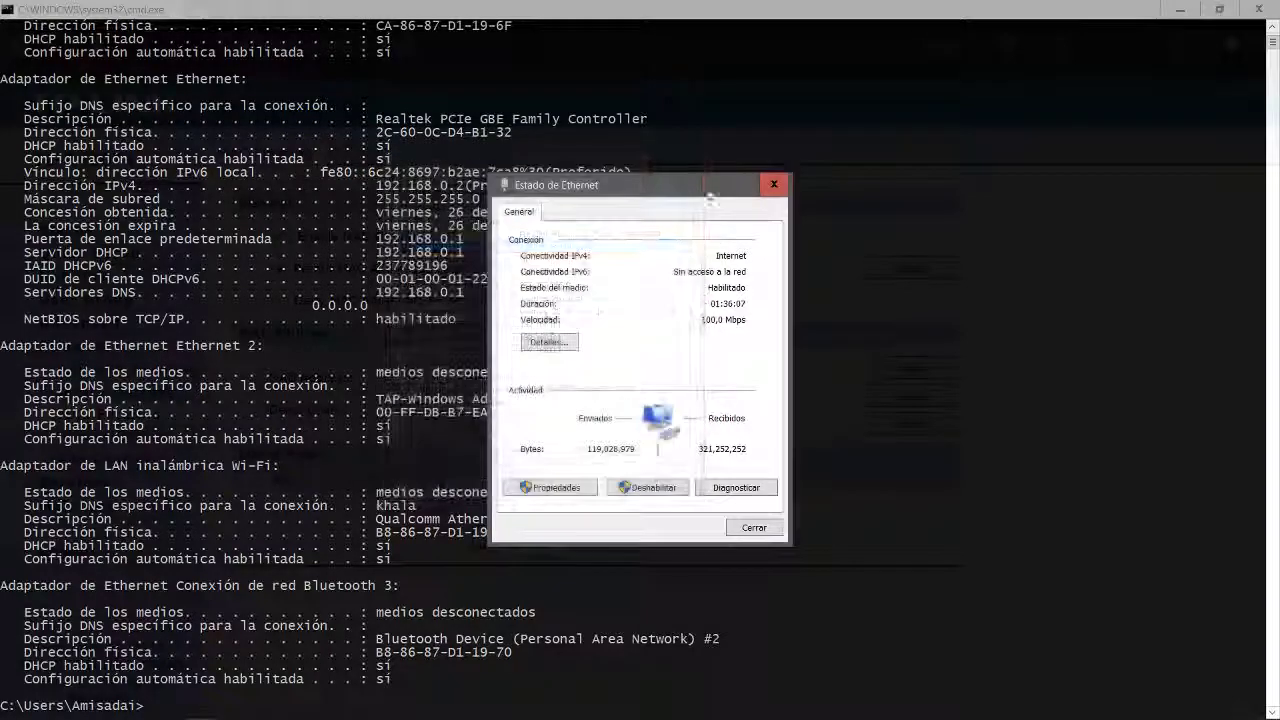
left_click(776, 184)
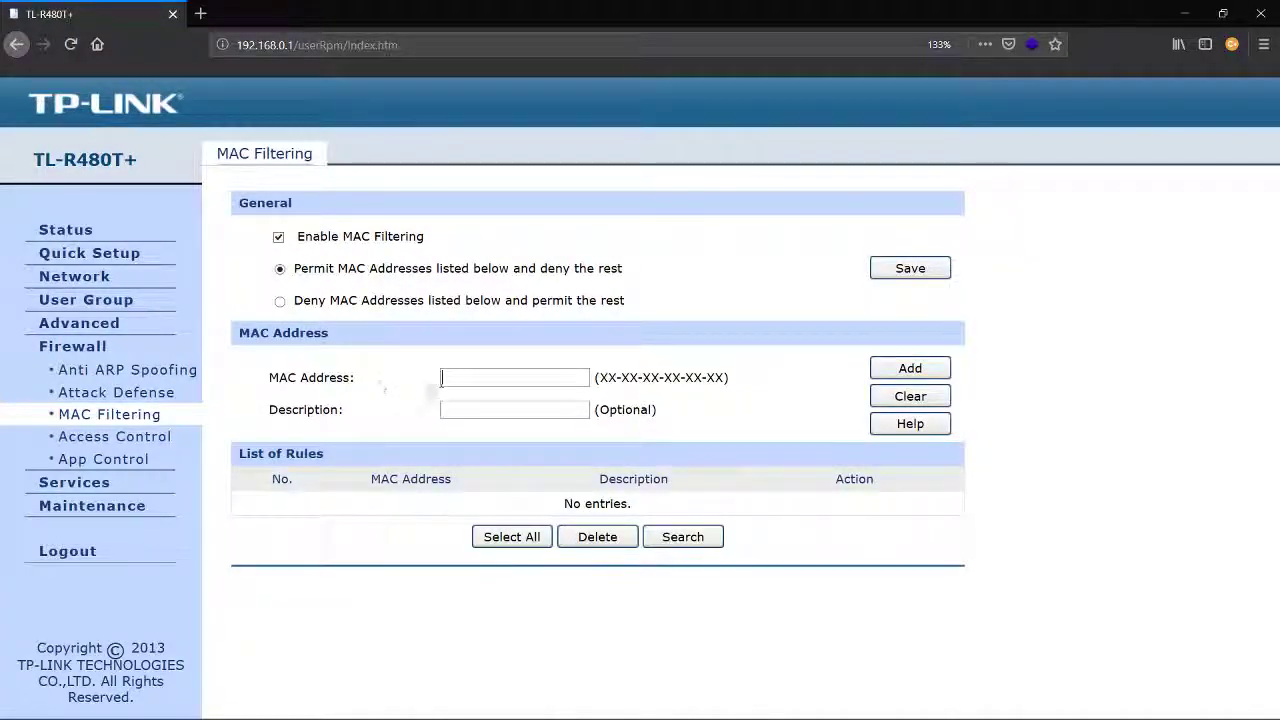
key("alt+Tab")
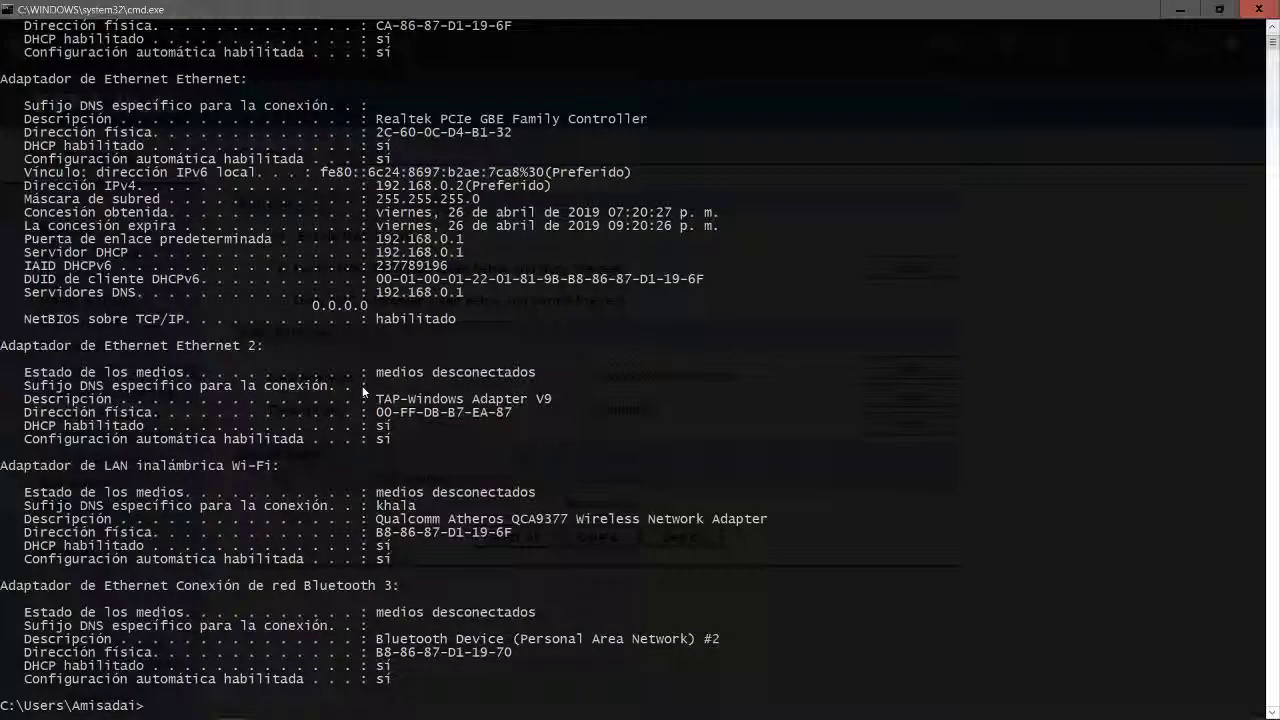
key("alt+Tab")
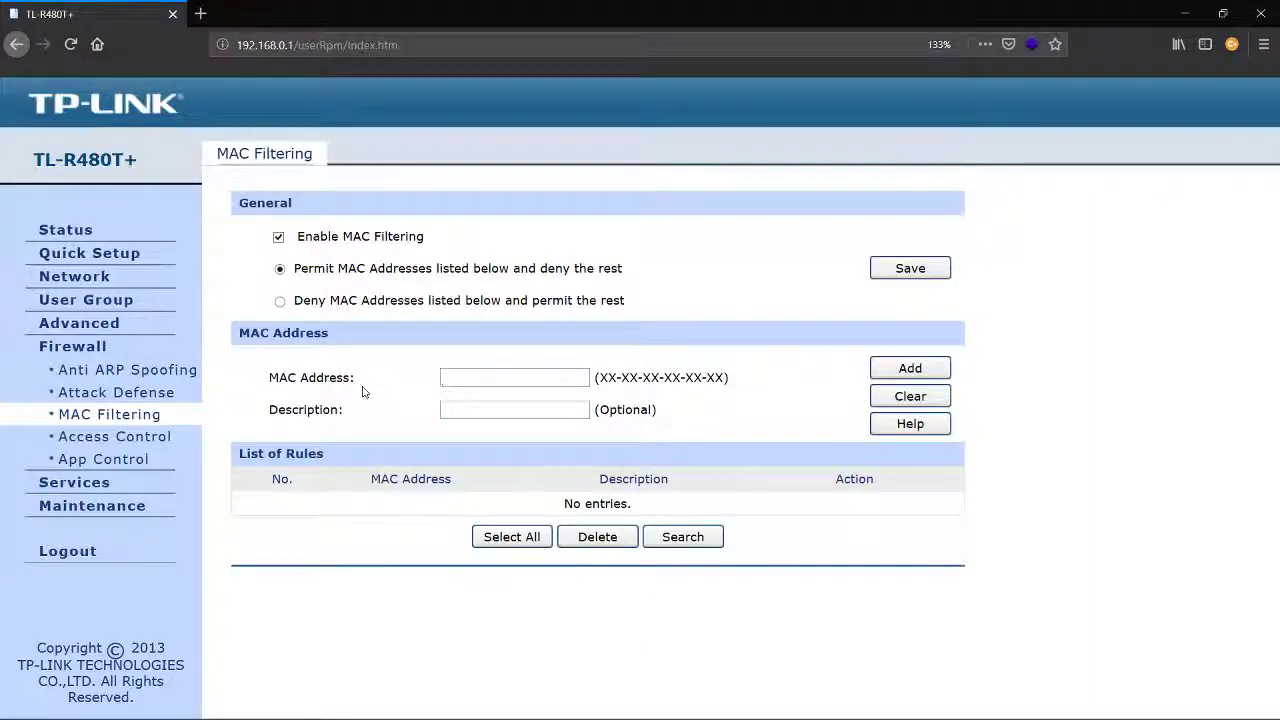
- Enter 2c-60-0c-d4-b1-32 as the MAC address of the filtering rule, checking it against the Command Prompt output
type("2c")
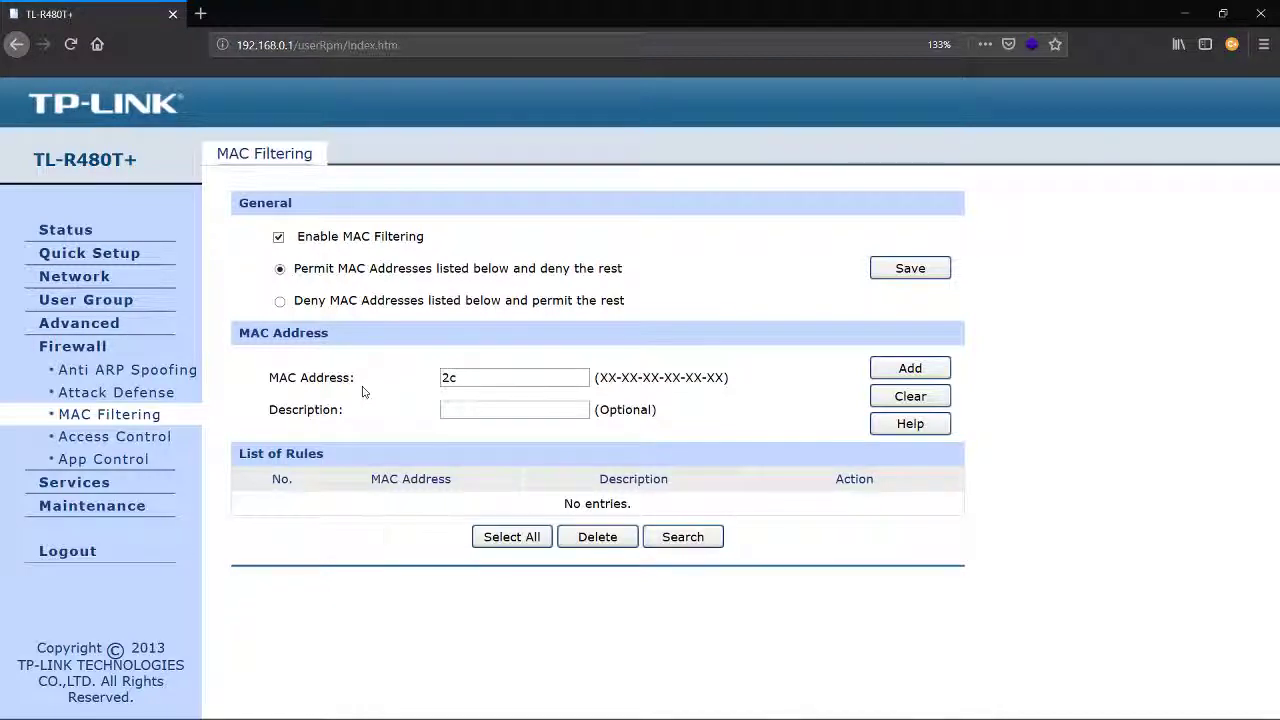
left_click_drag(601, 376, 725, 377)
left_click(486, 398)
type("-60-")
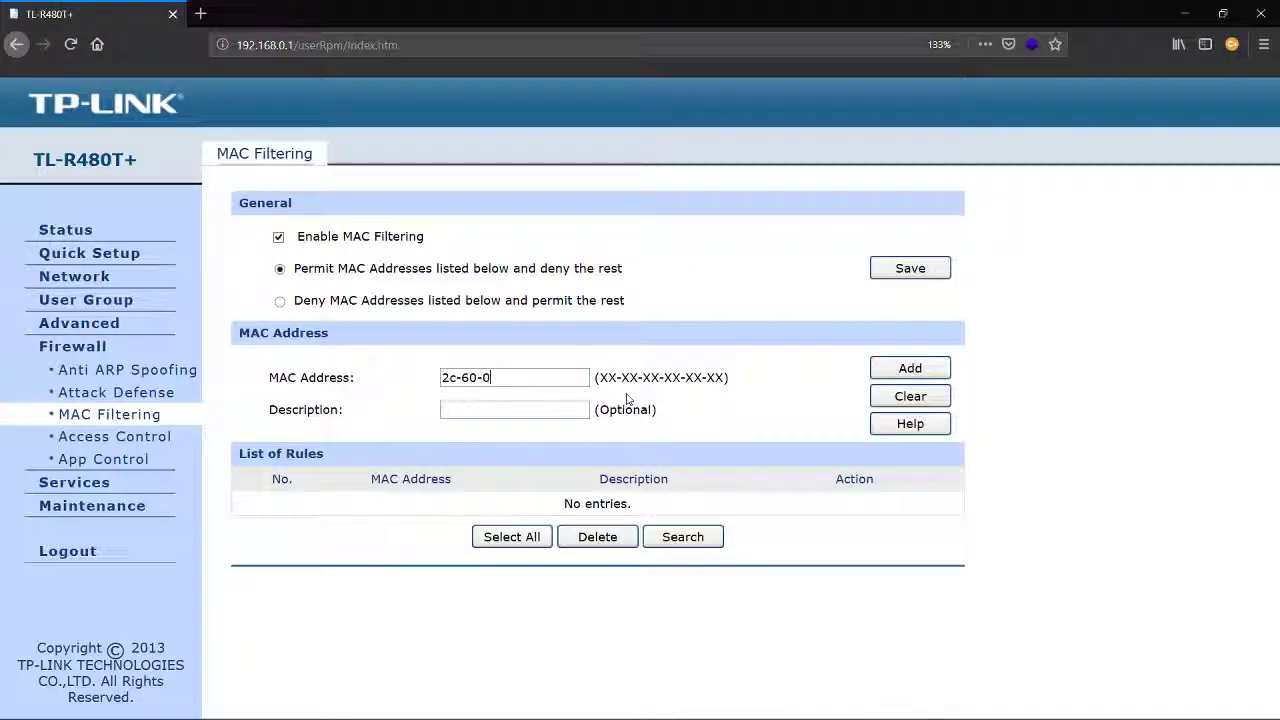
type("0c-")
type("d4")
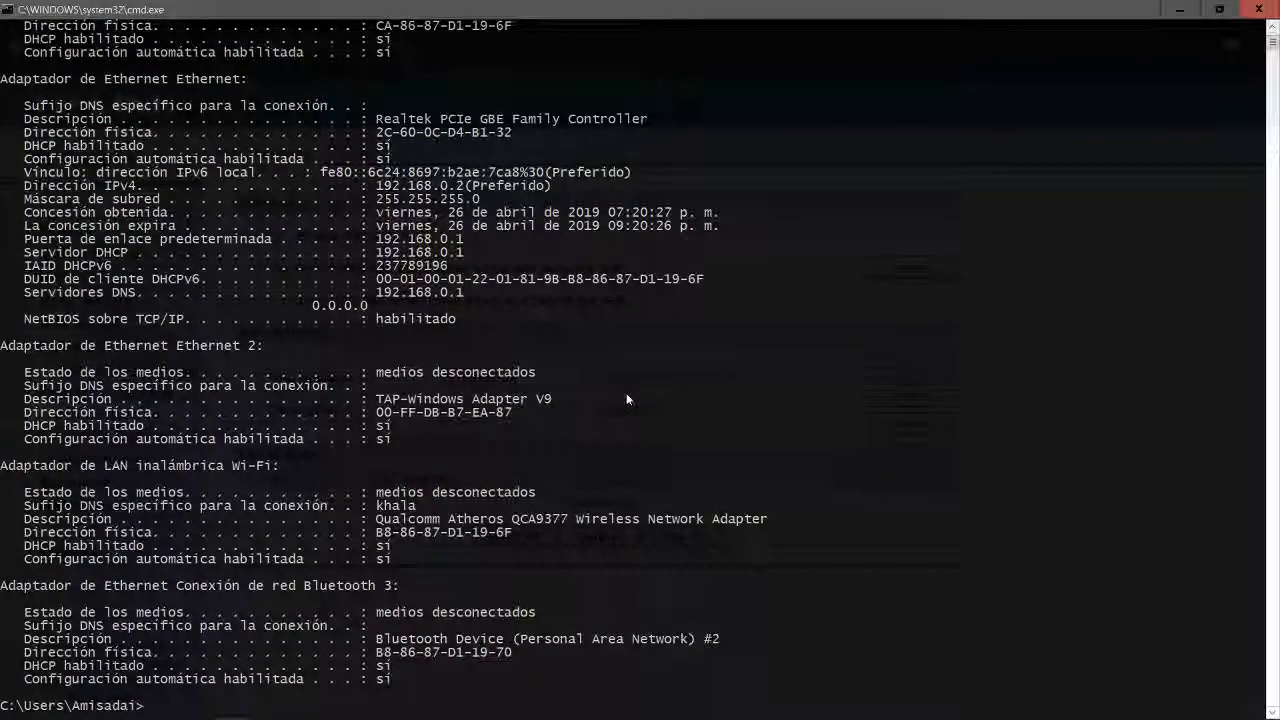
type("-b")
type("1")
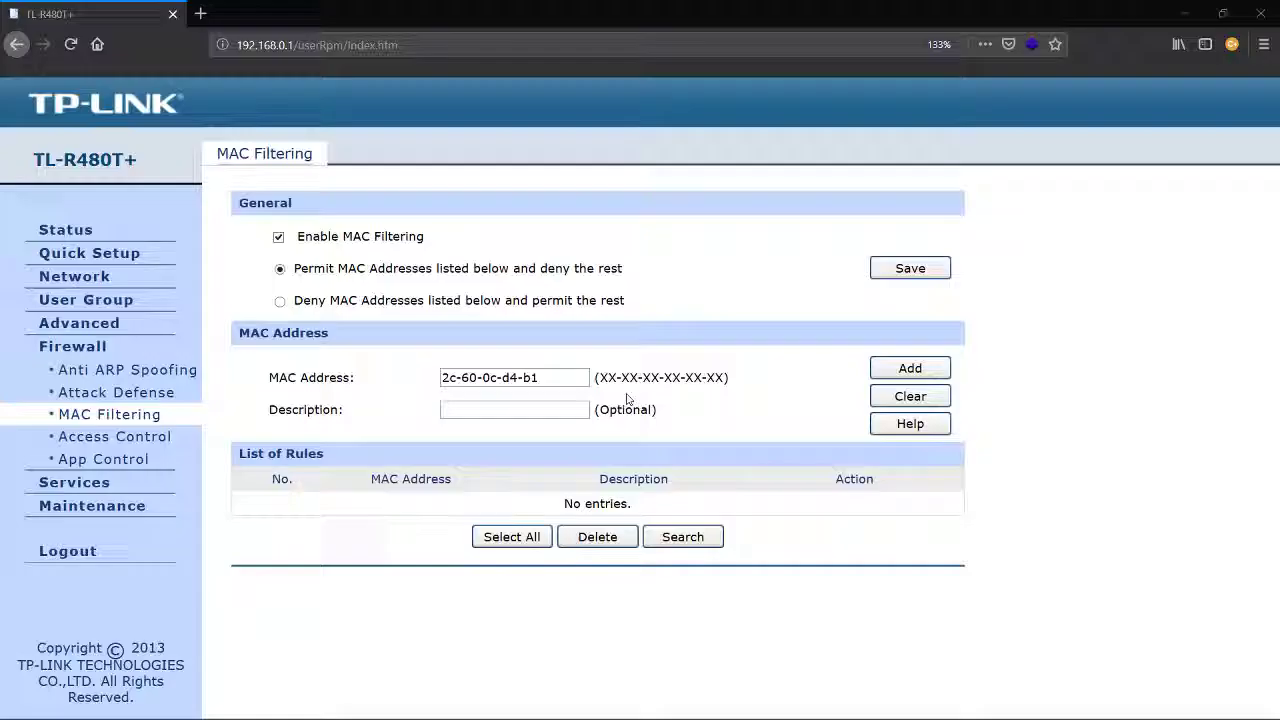
type("-32")
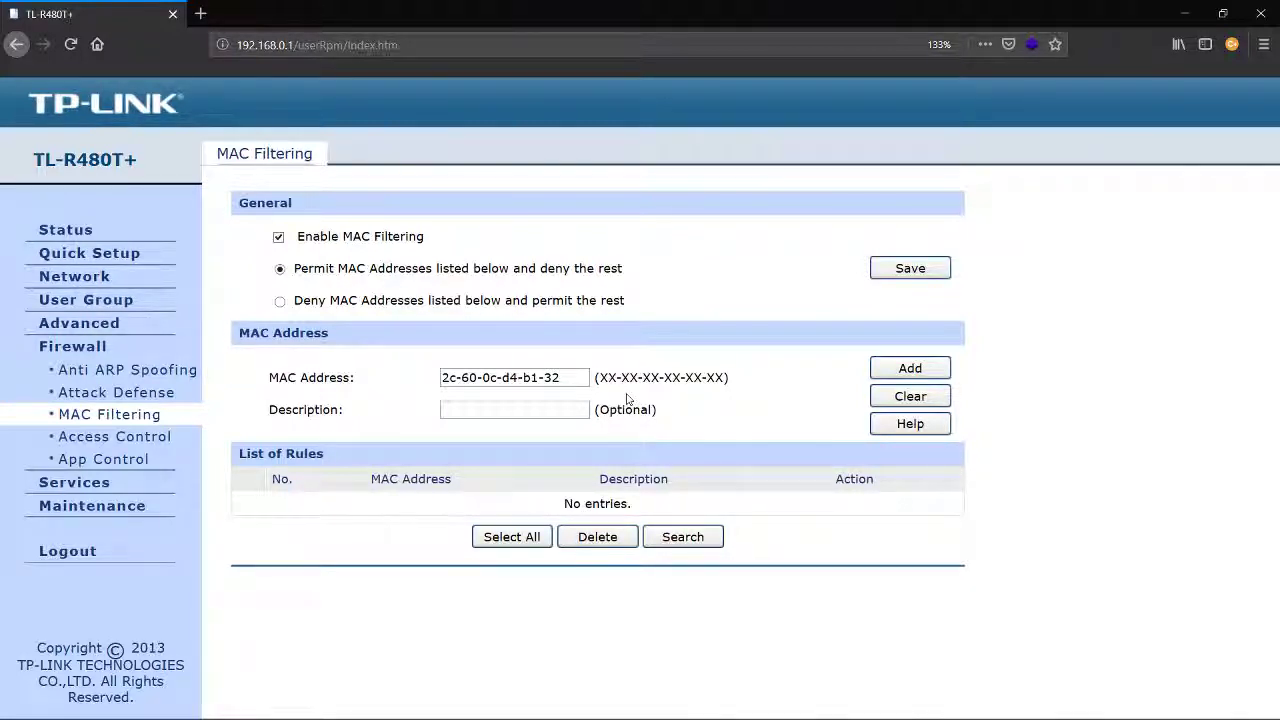
- Describe the MAC filtering entry as "compu 1" and add it to the list of rules
left_click(517, 411)
type("compu")
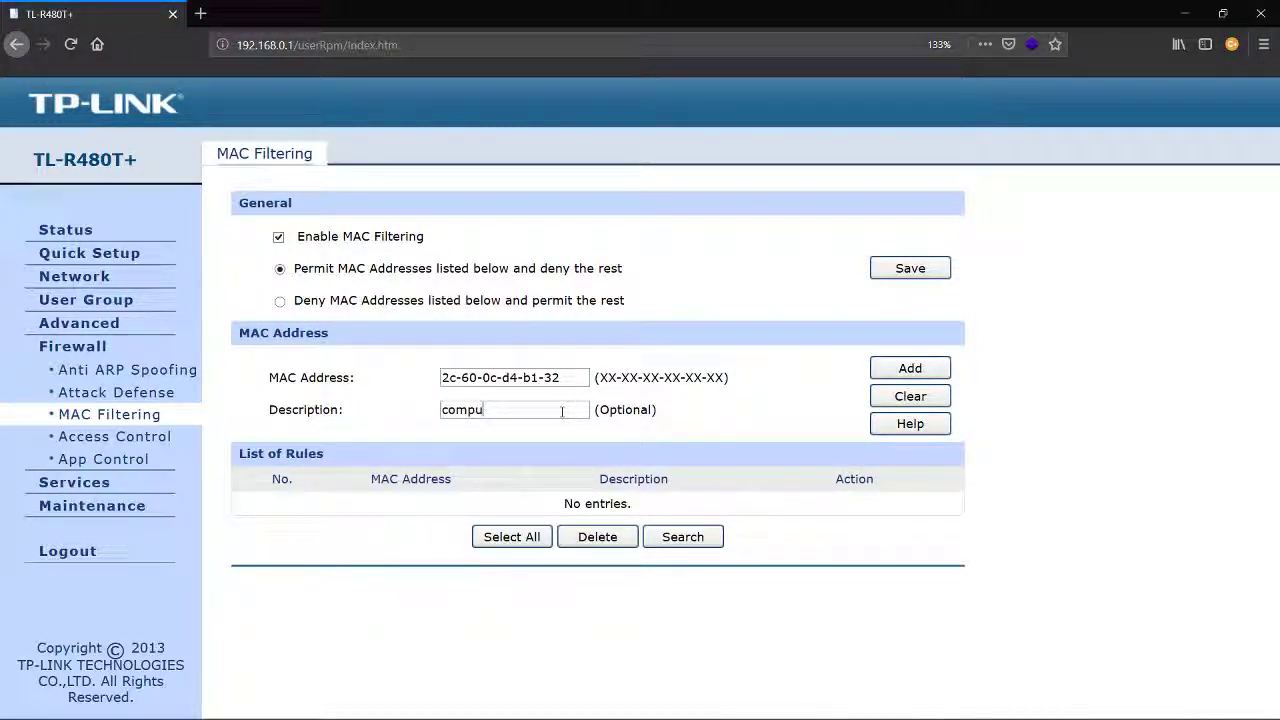
type(" 1")
left_click(888, 372)
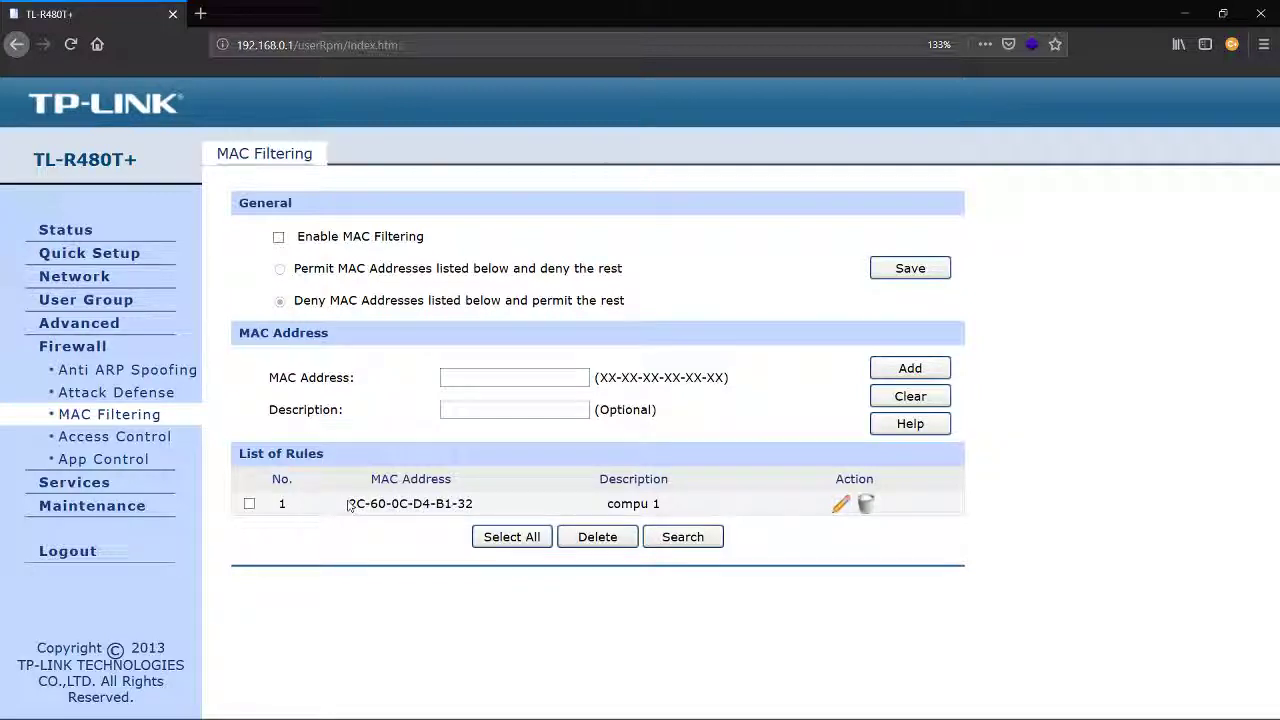
- Review the listed MAC address of the "compu 1" rule and delete that rule from the MAC filtering list
left_click_drag(349, 505, 500, 517)
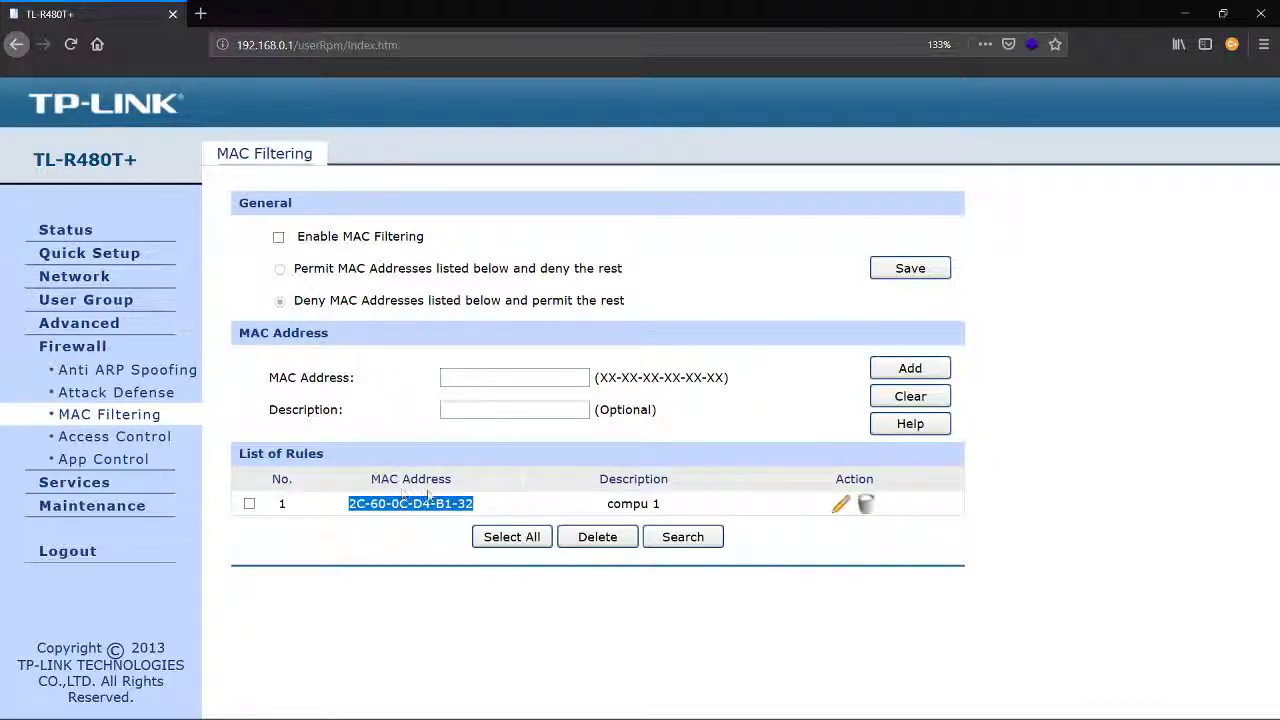
left_click_drag(476, 505, 345, 506)
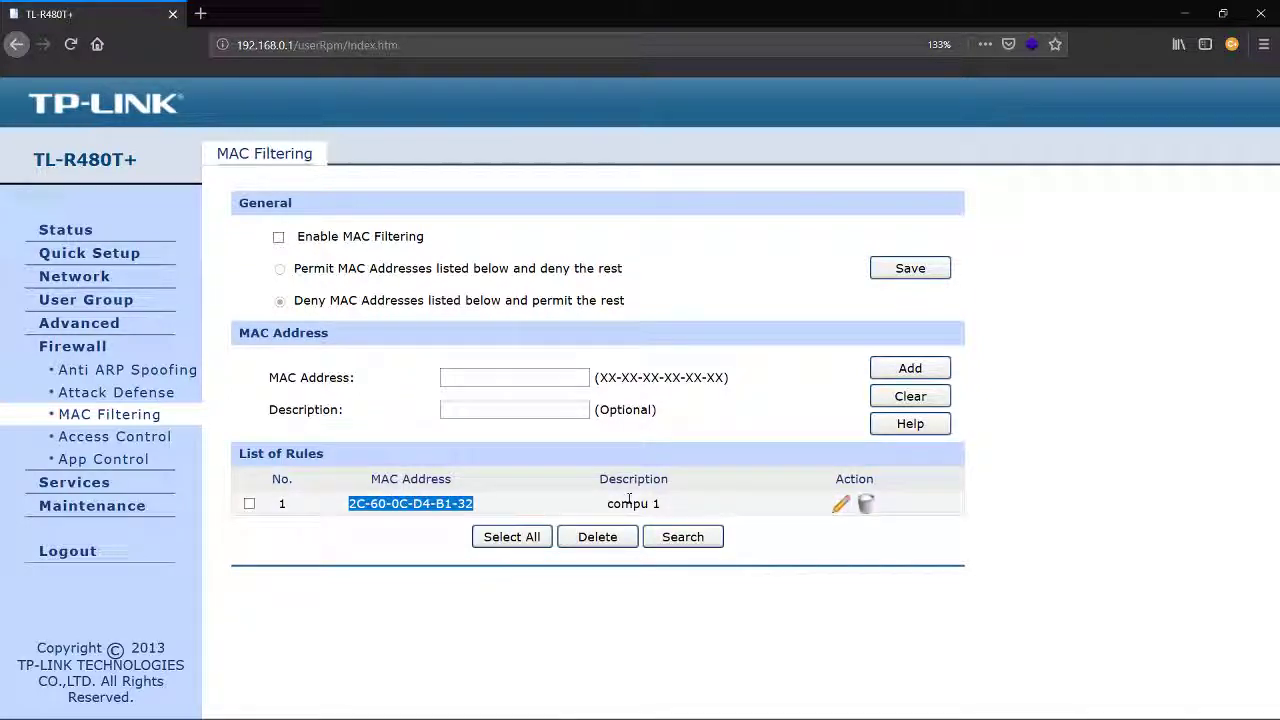
left_click(483, 377)
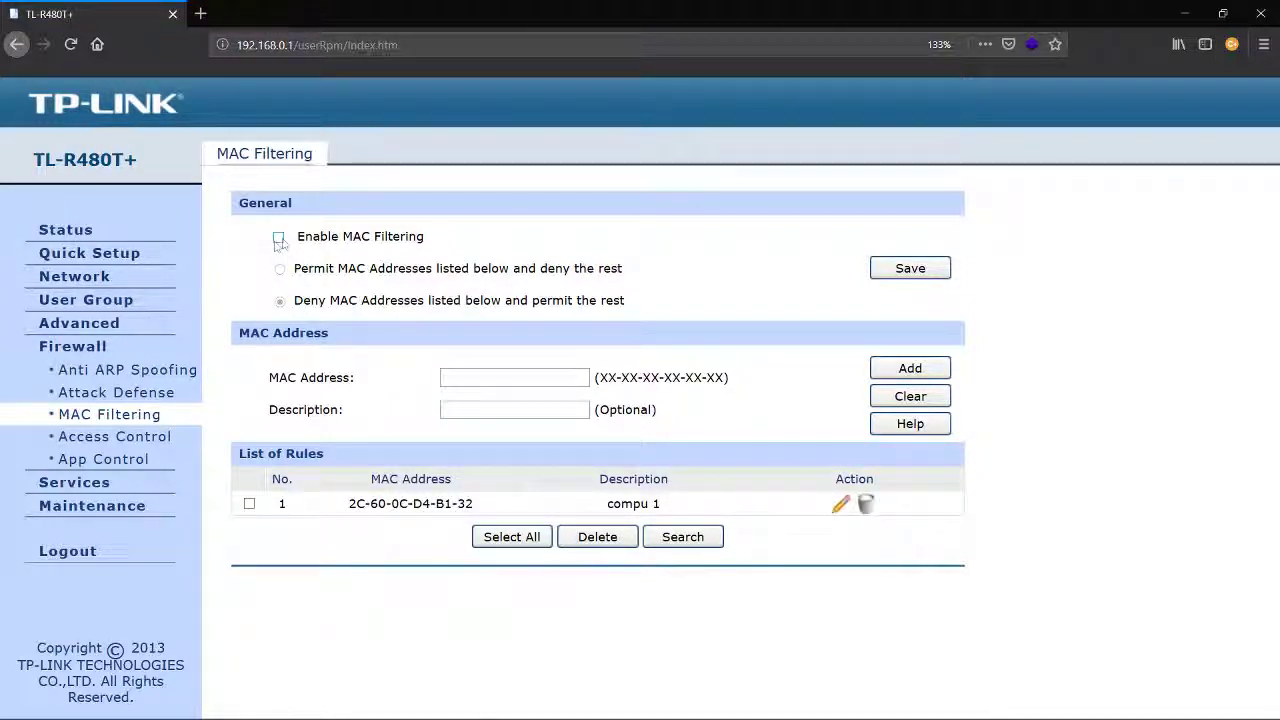
left_click(866, 506)
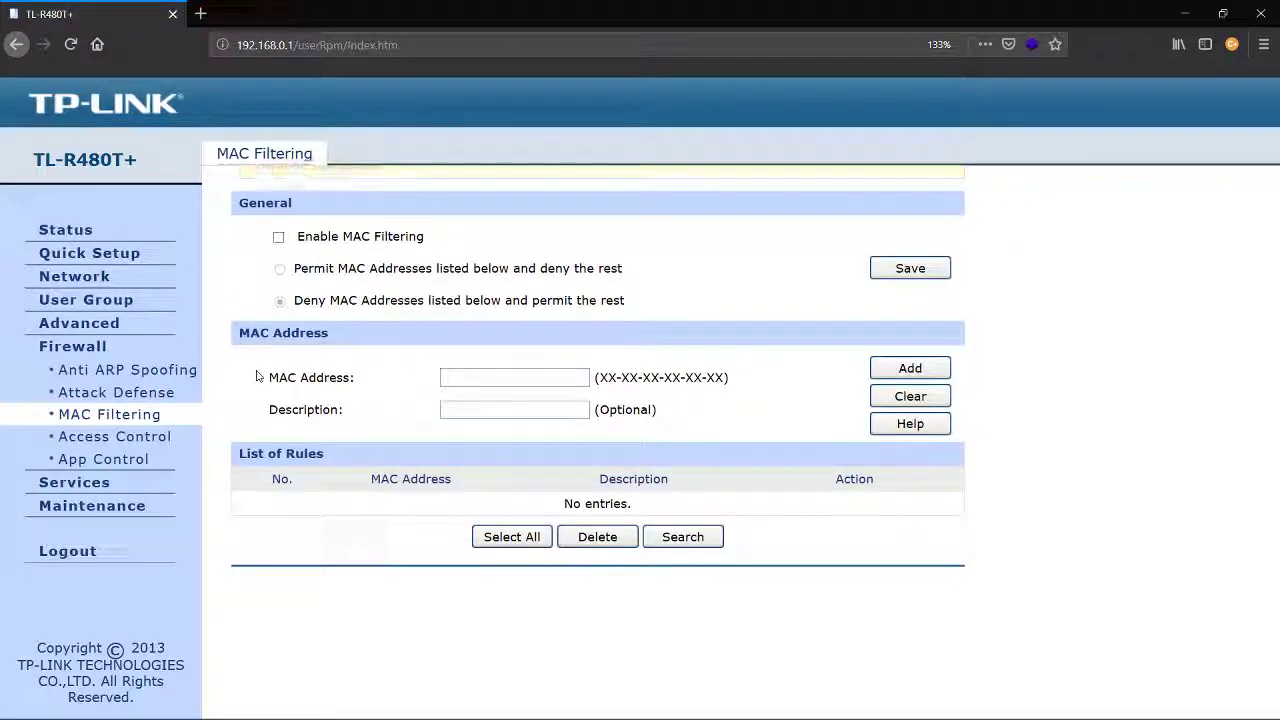
left_click(502, 379)
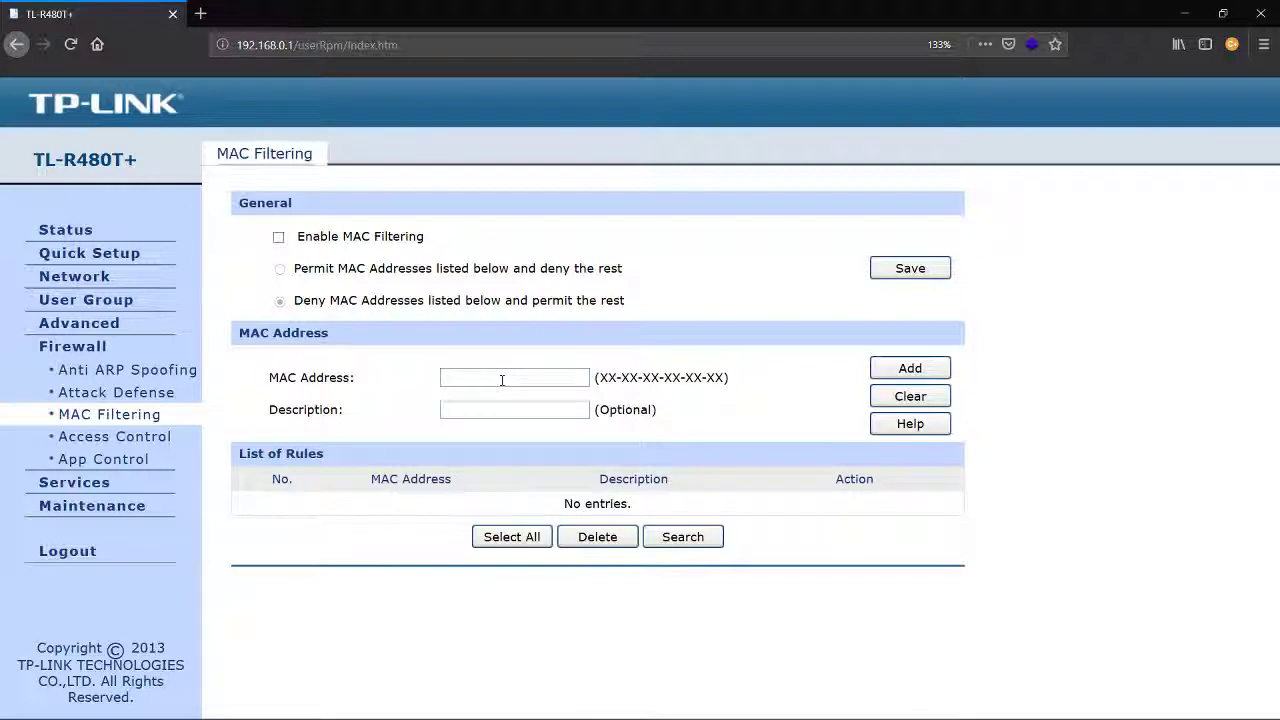
- Open the router's LAN network settings and look over the DHCP Reservation form
left_click(74, 276)
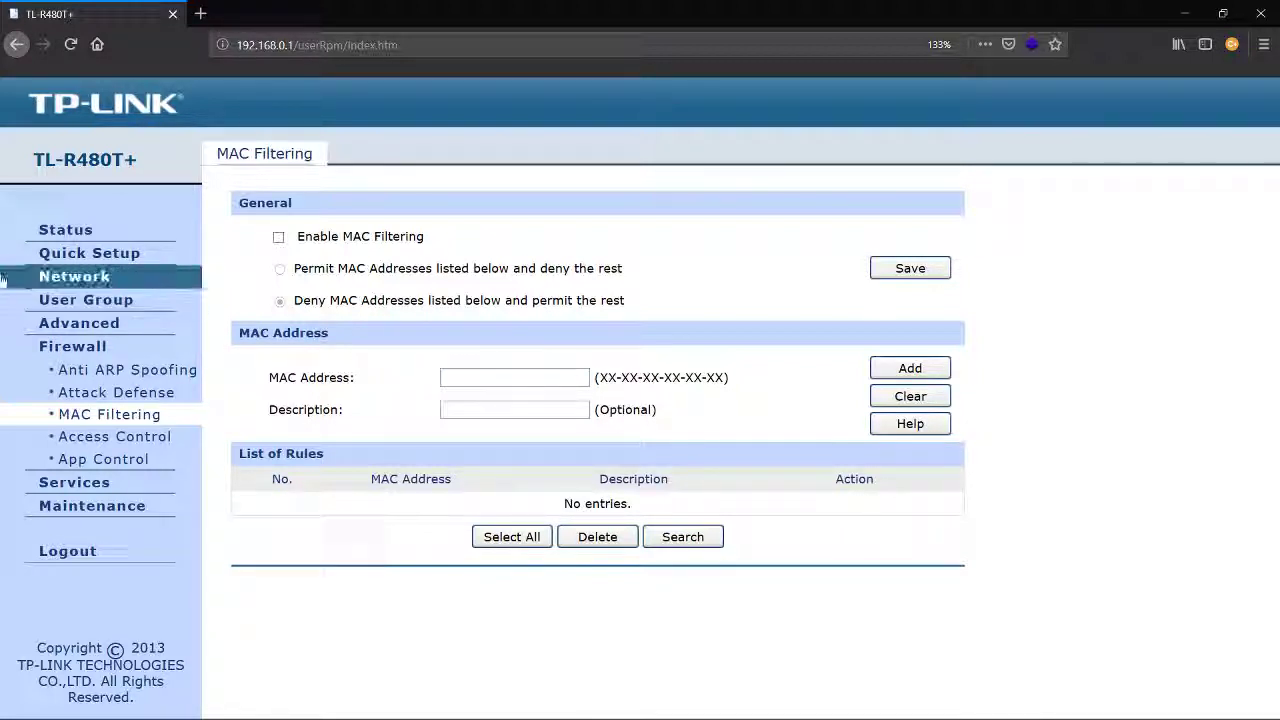
left_click(84, 322)
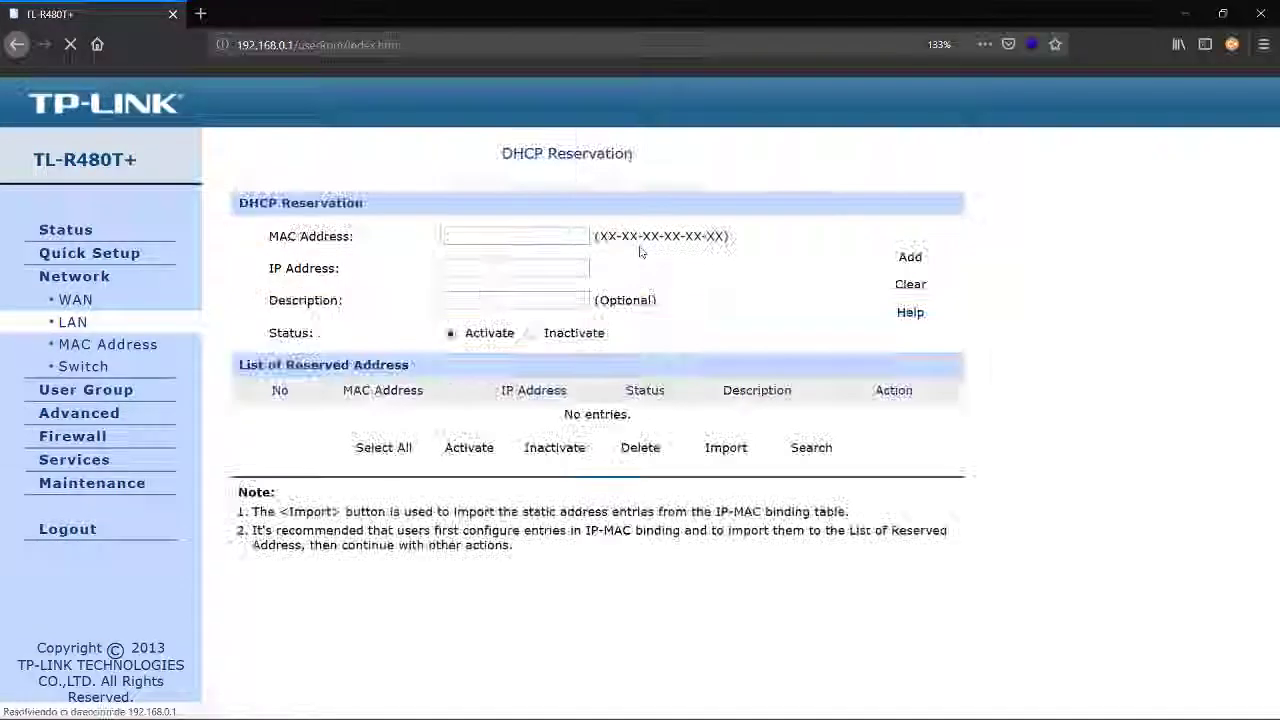
left_click(514, 237)
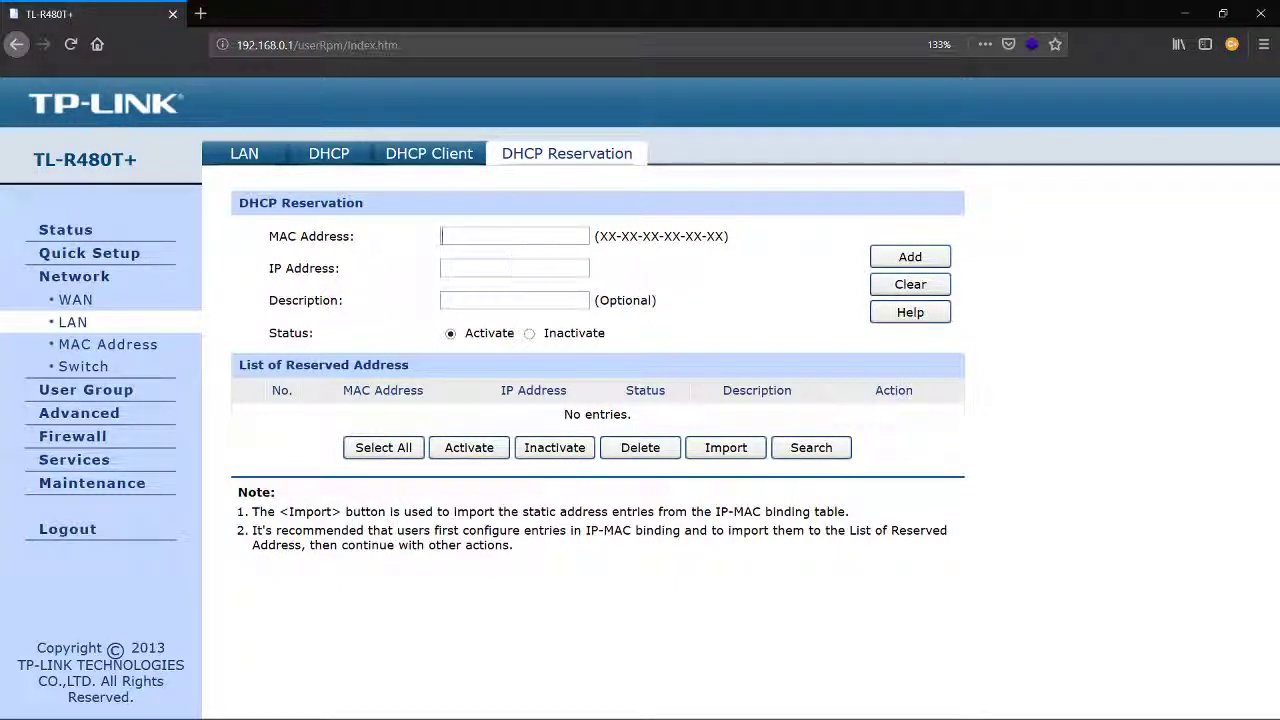
key("alt+Tab")
- Set the DHCP server's address range to start at 192.168.0.90 and end at 192.168.0.100, and save the settings
left_click(337, 160)
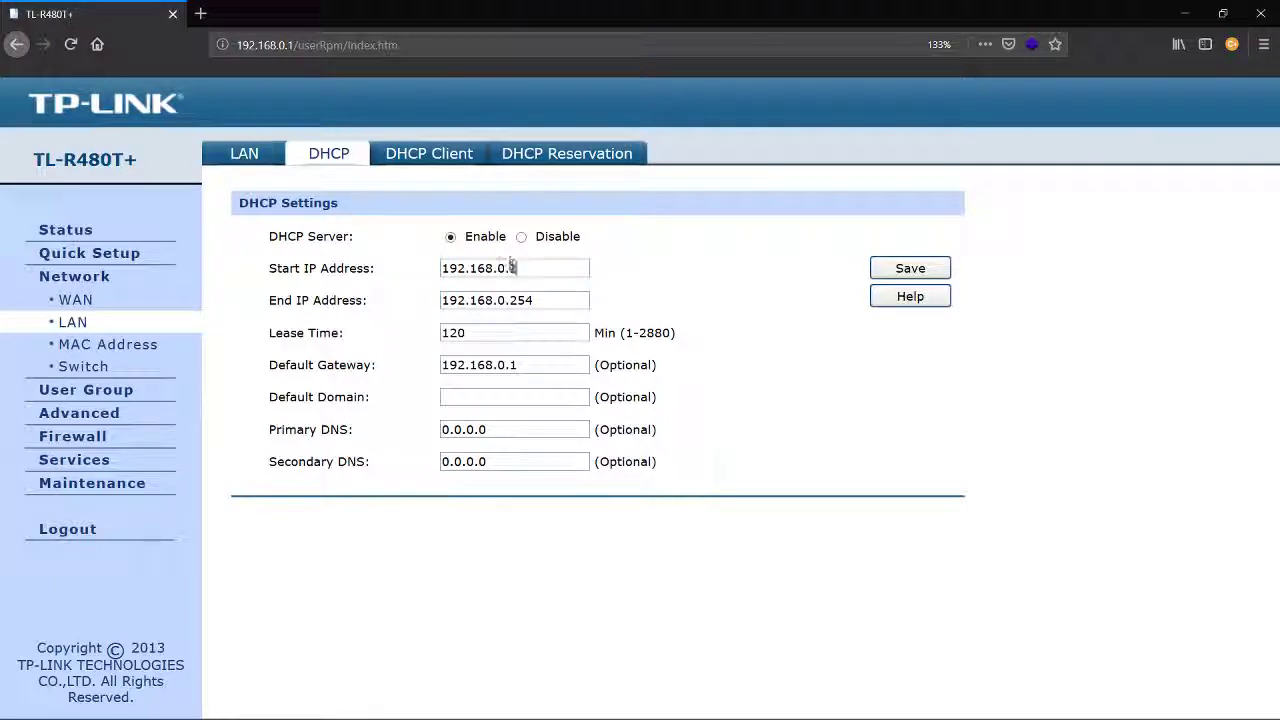
left_click_drag(545, 300, 511, 300)
left_click(511, 300)
double_click(514, 300)
left_click(558, 304)
key("BackSpace")
type("100")
key("BackSpace")
type("30")
left_click(910, 268)
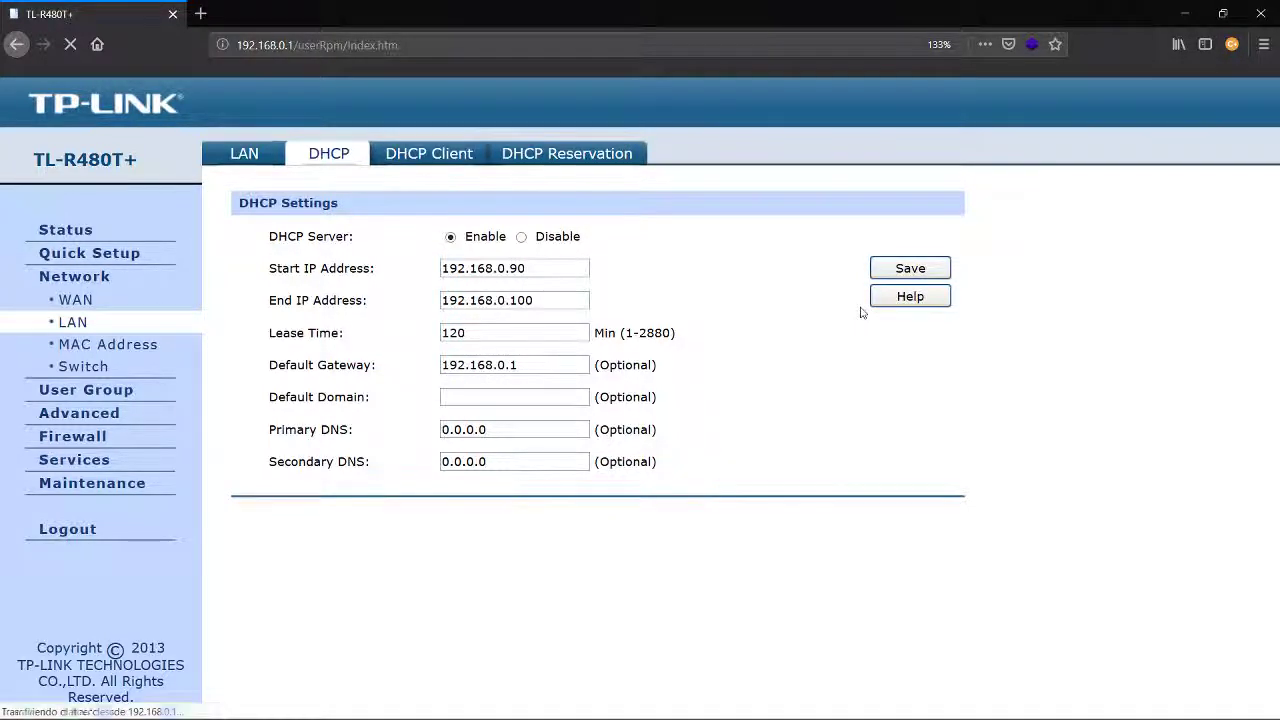
- Switch to the Command Prompt and run ipconfig /renew to request a fresh IP address
key("alt+Tab")
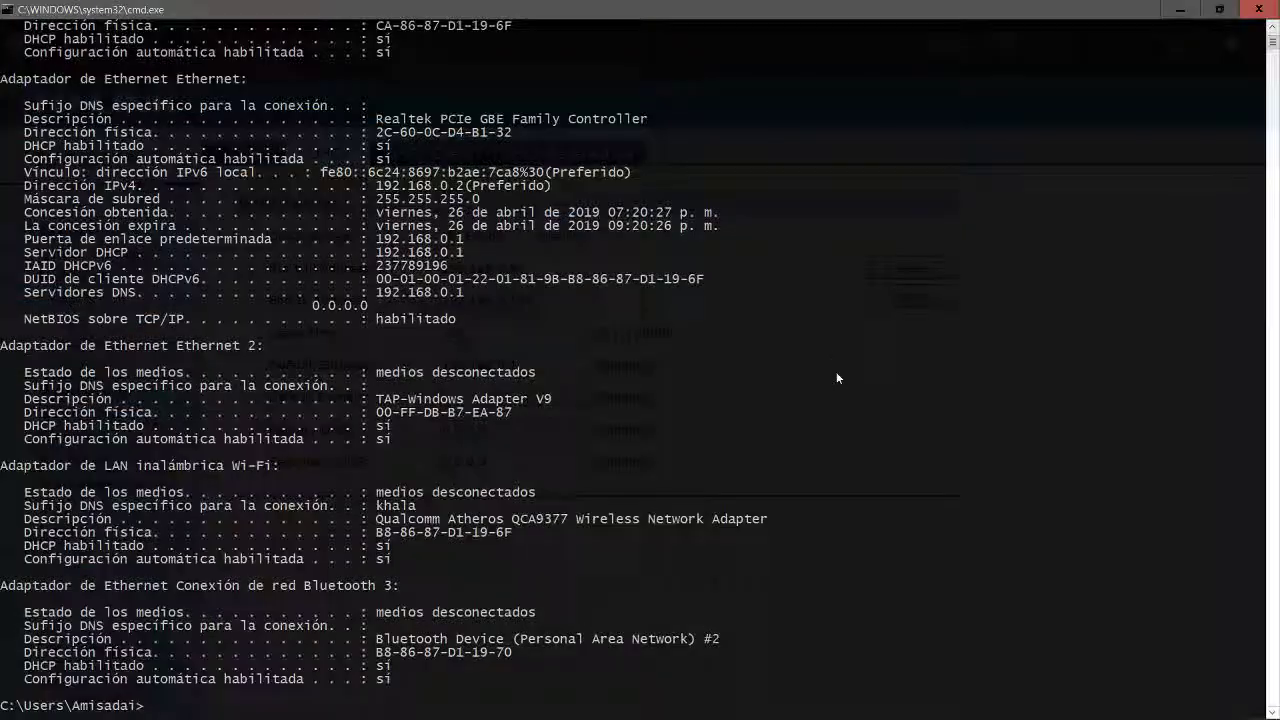
key("Up")
type("renew")
key("Return")
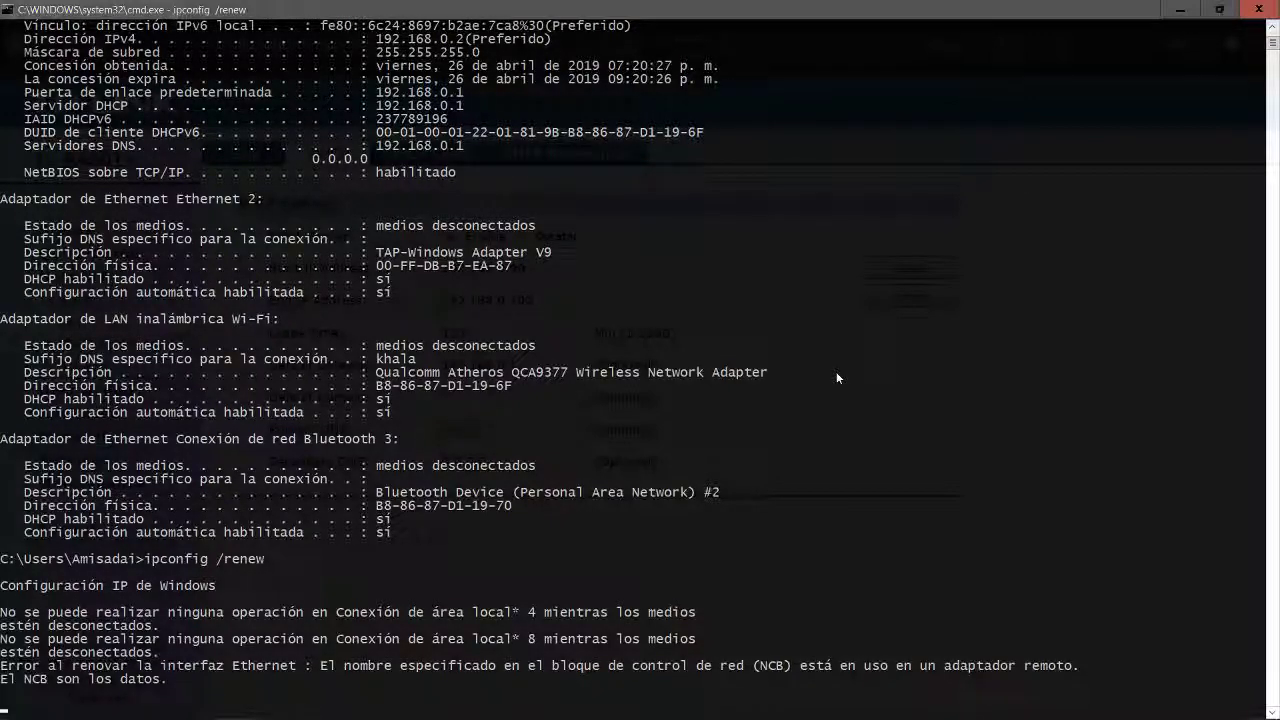
- Run ipconfig in the console to check the Ethernet adapter's IPv4 address
type("ipcondif")
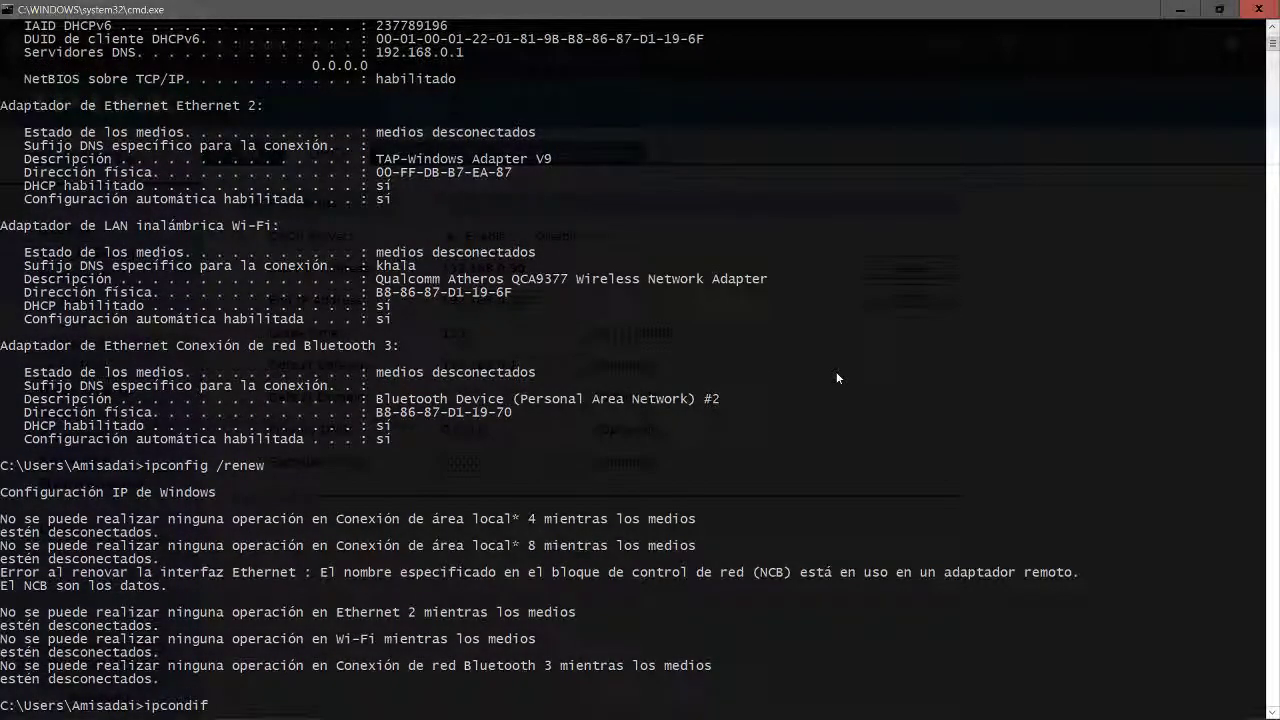
key("Return")
type("ipconfig")
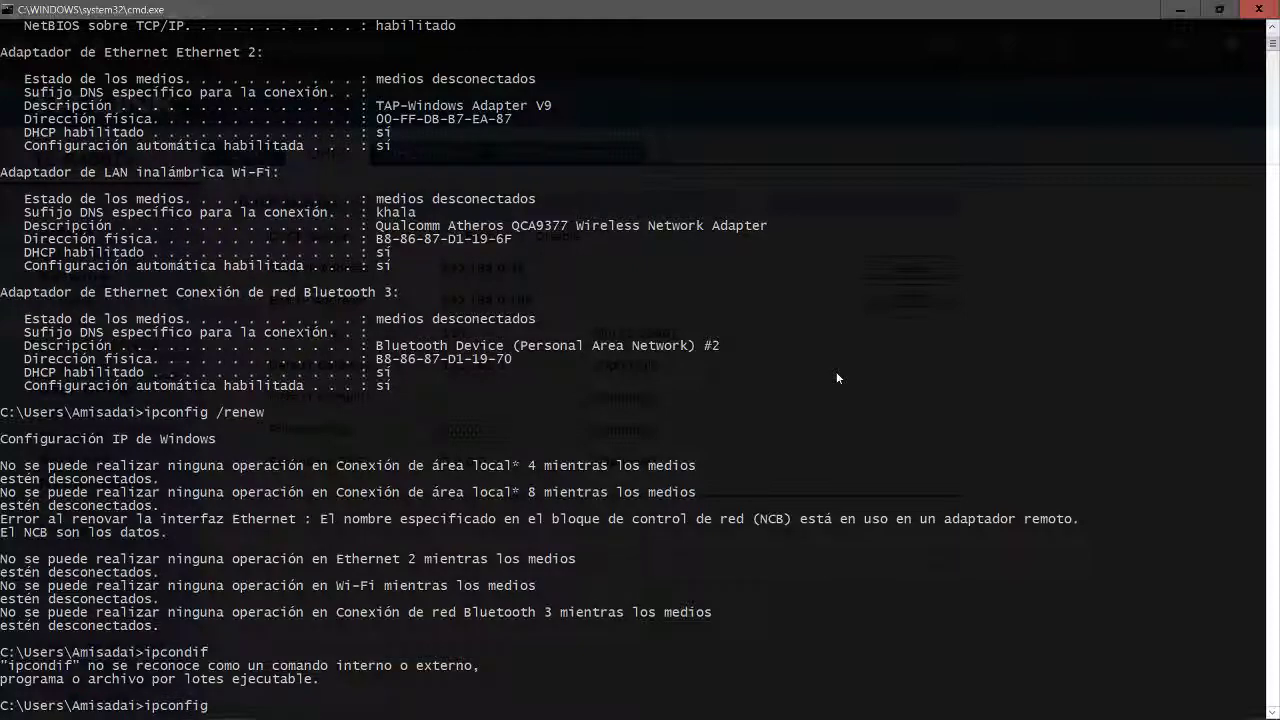
key("Return")
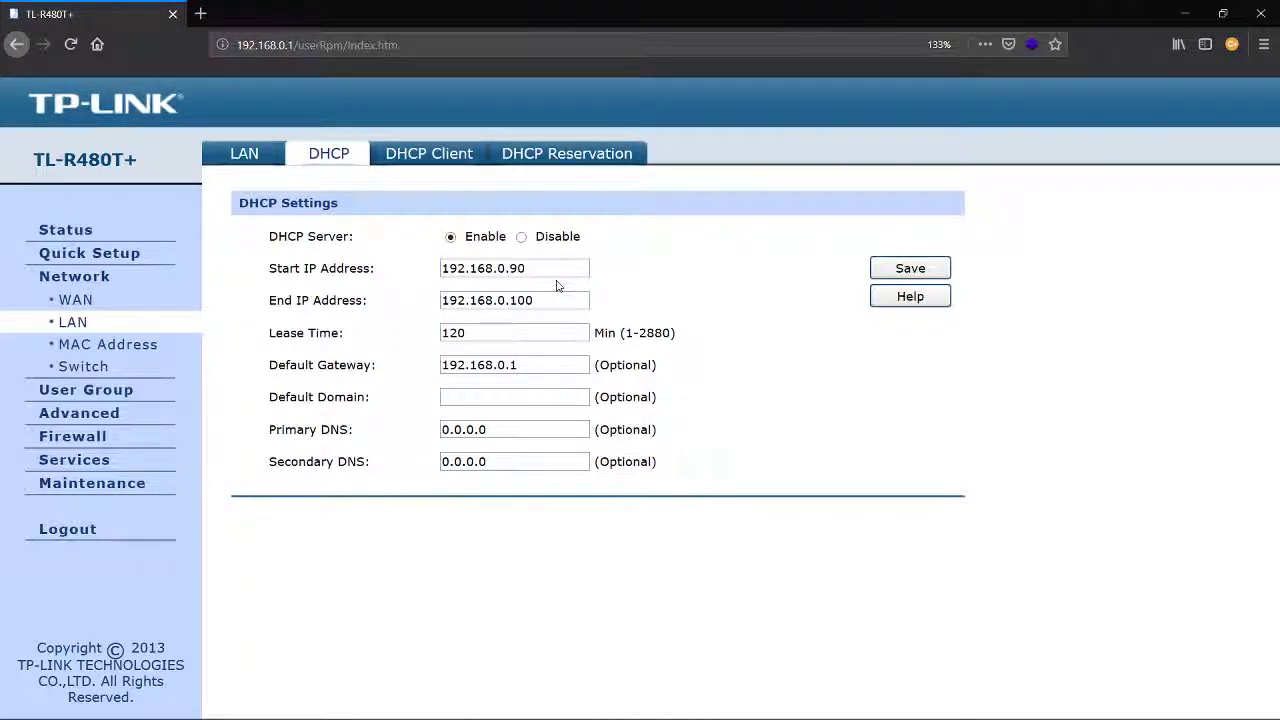
- On the router's DHCP Reservation page, enter 2c-60-0c-d4-b1-32 as the MAC address, reading it from the earlier ipconfig /all output
left_click(540, 158)
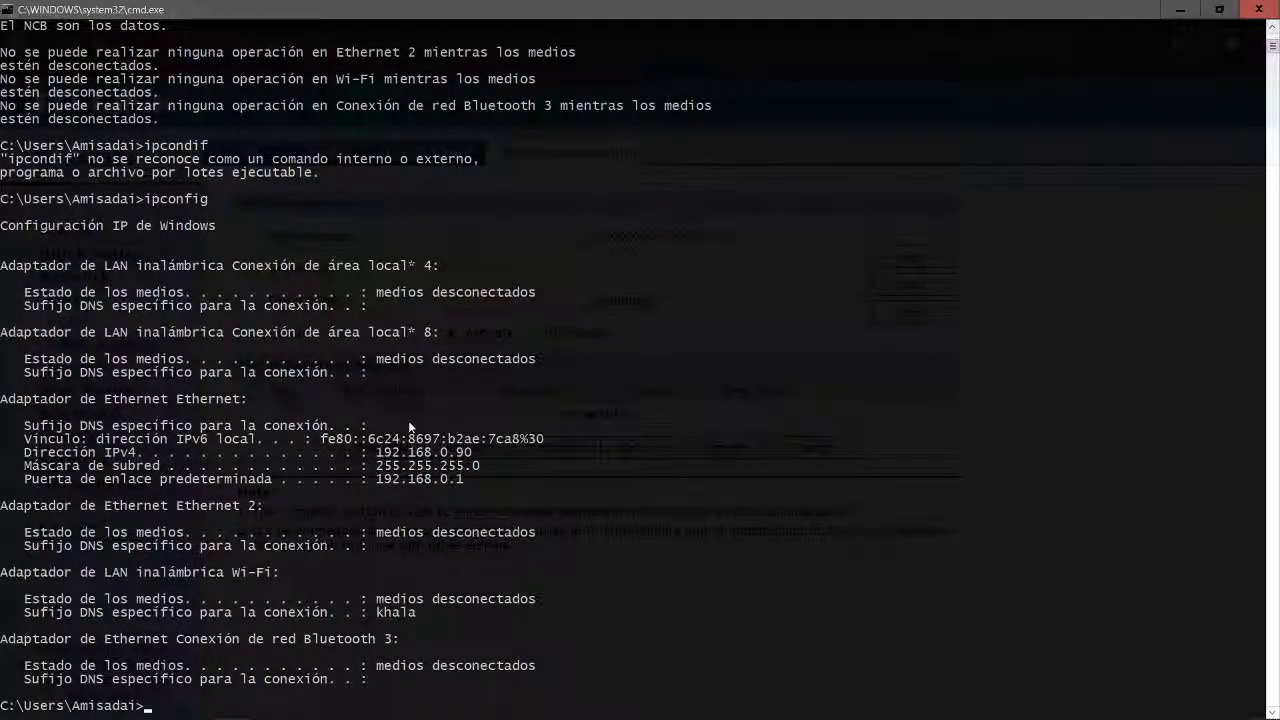
scroll(408, 420, "up", 15)
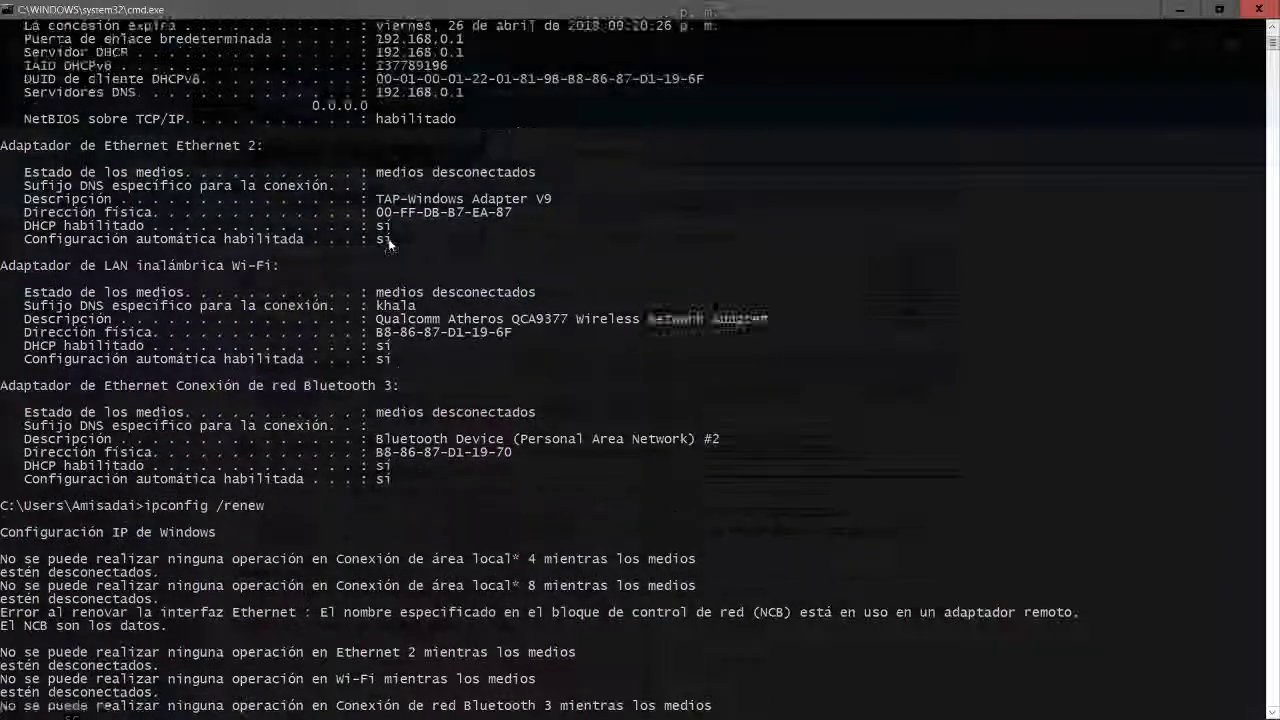
scroll(389, 244, "up", 4)
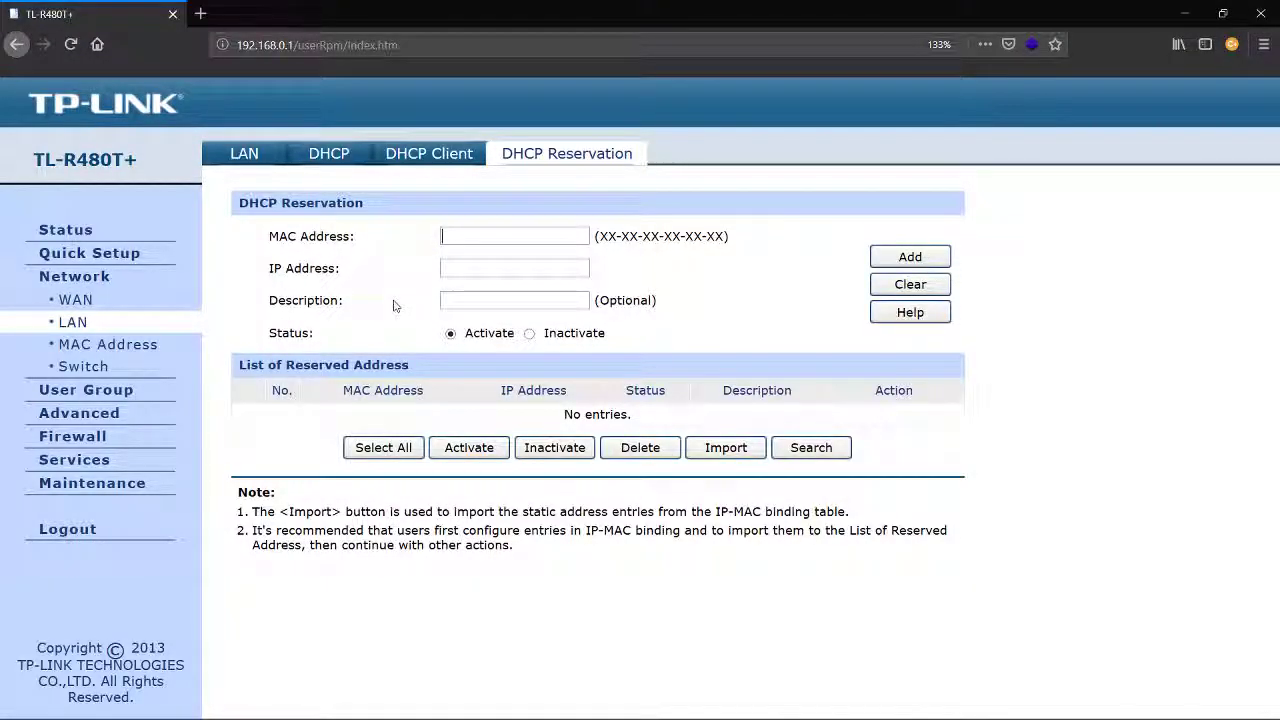
type("c-60")
type("-")
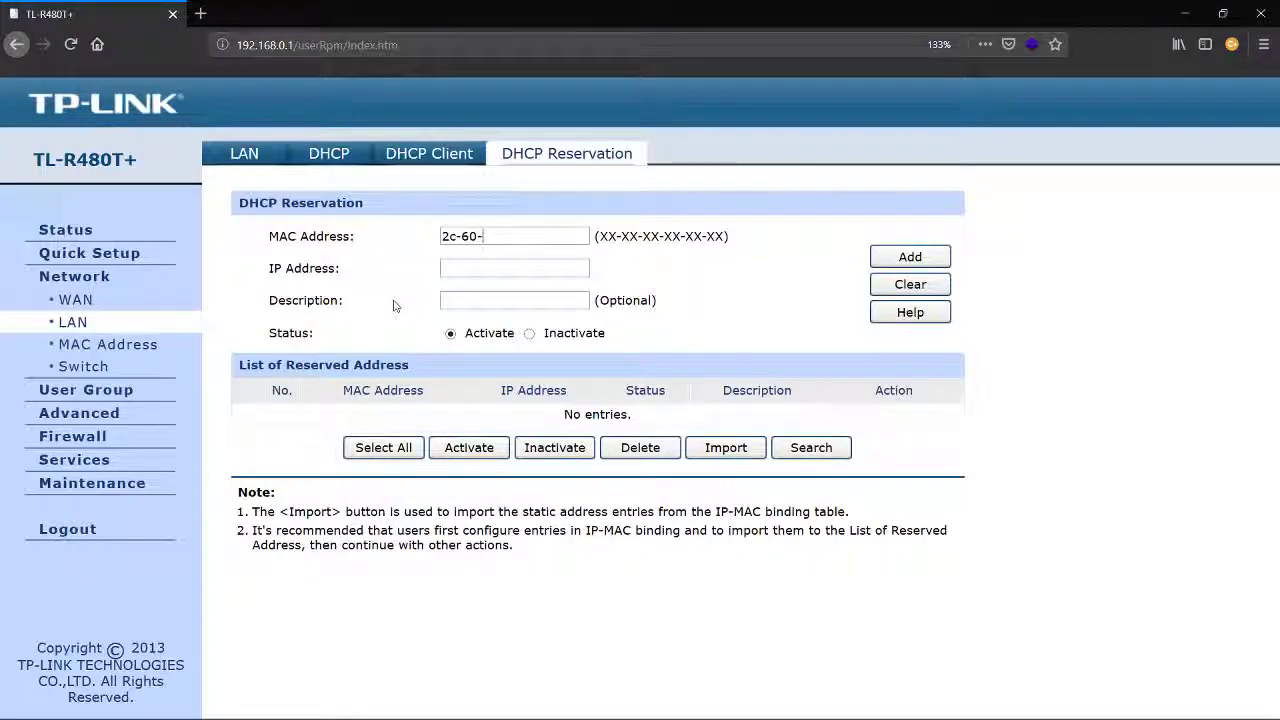
type("0c-")
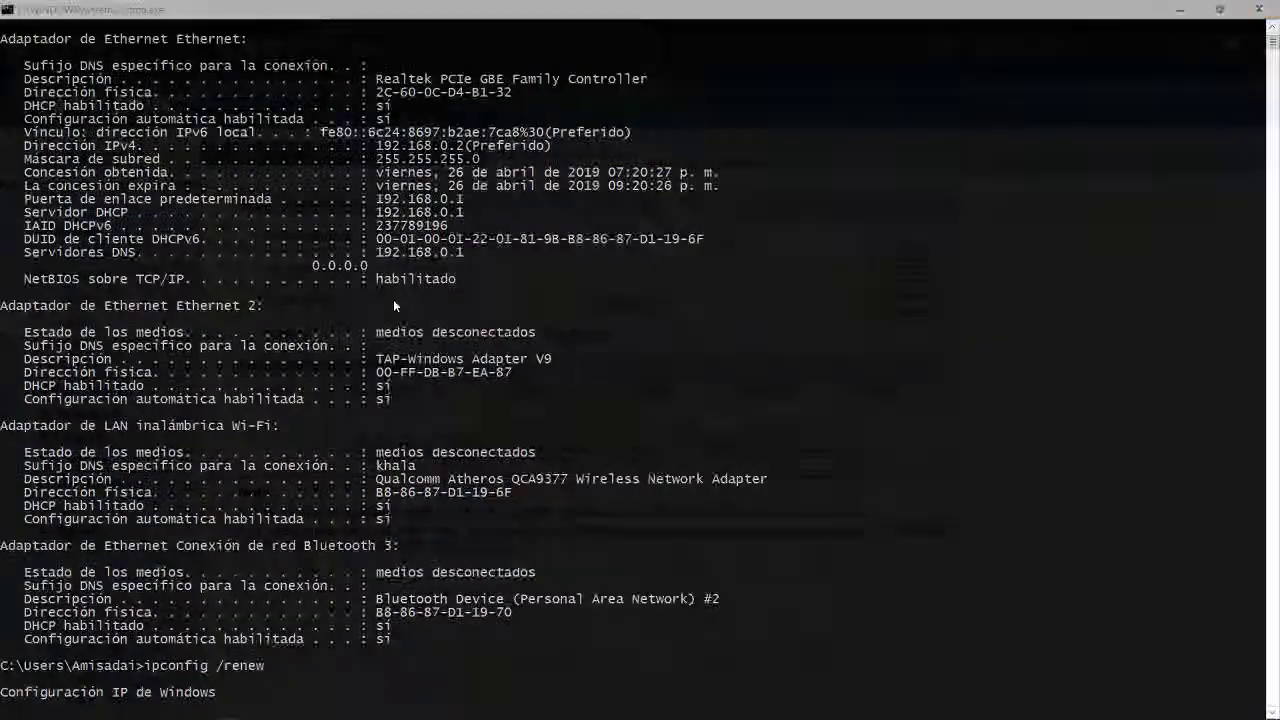
type("d")
type("4-")
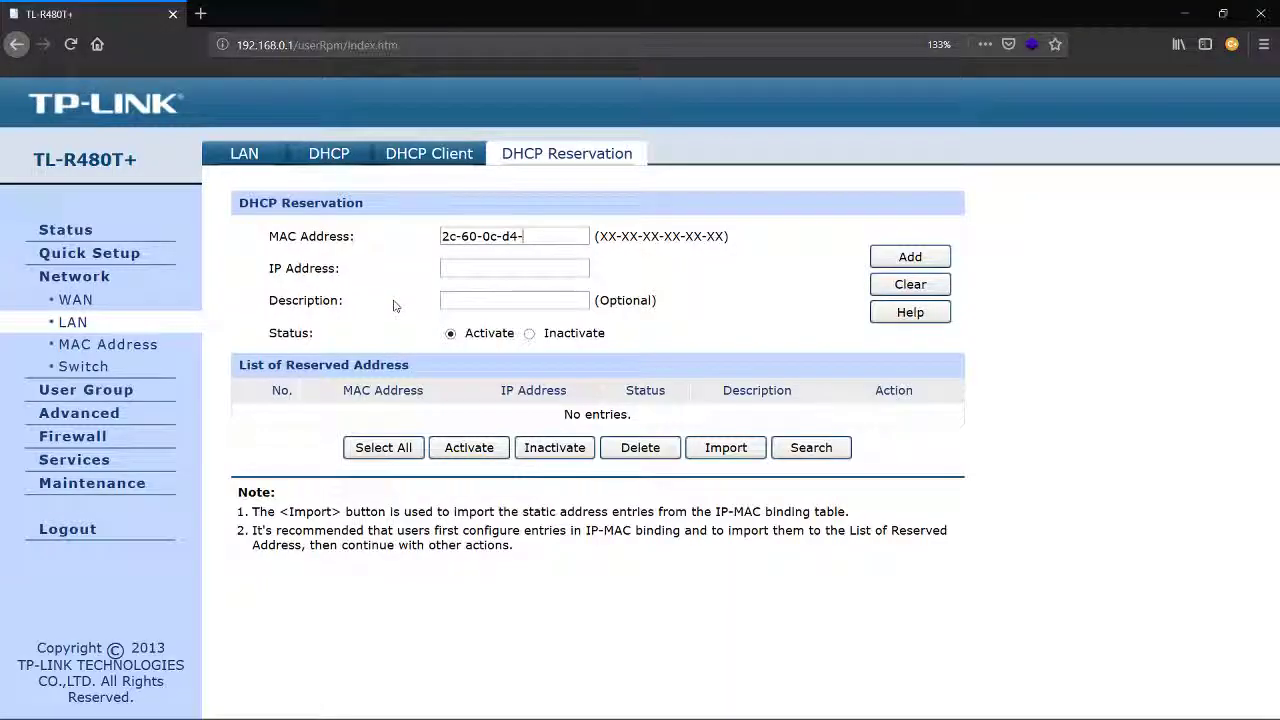
type("b1-32")
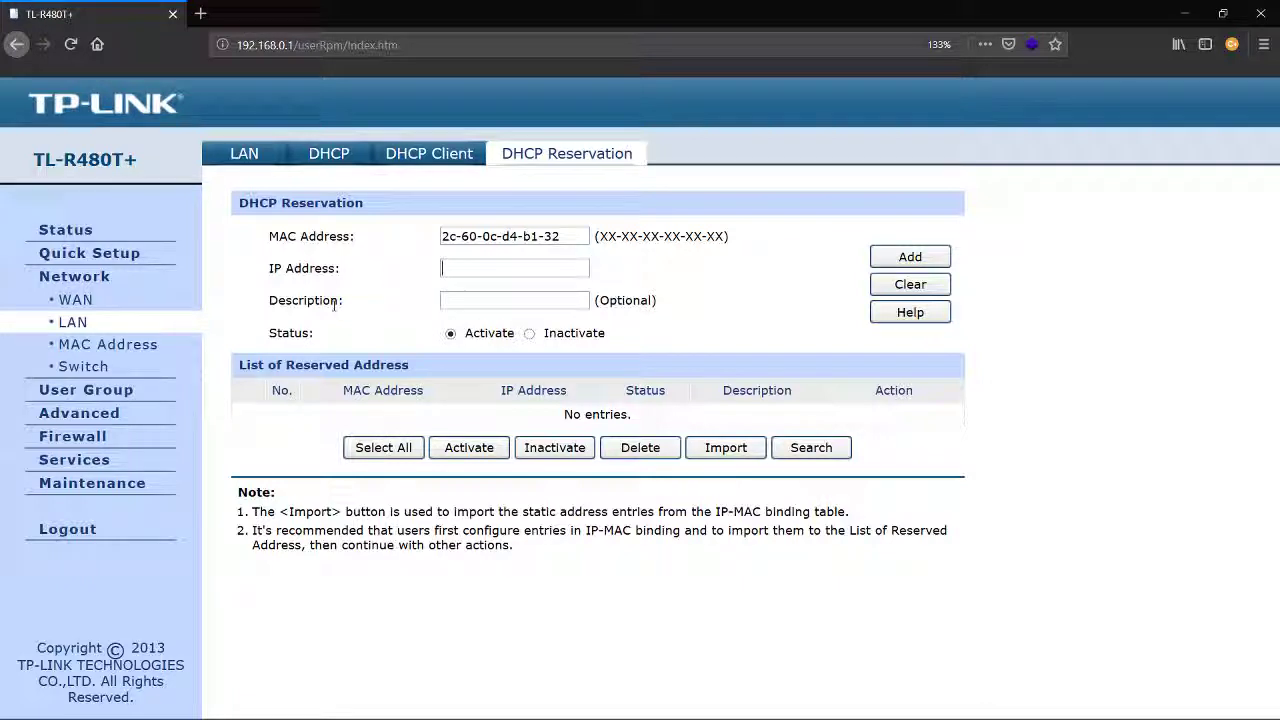
- Set the reservation's IP address to 192.168.0.50 with the description "director general", and add the entry
type("192")
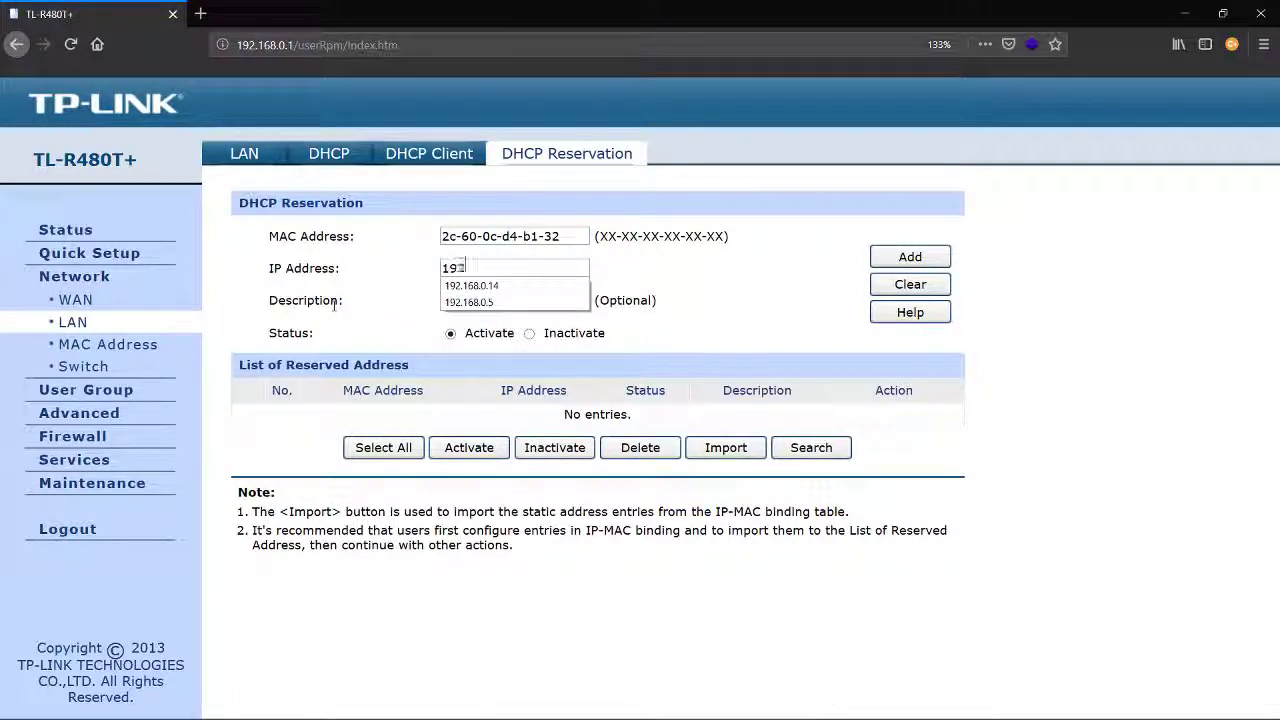
type(".168.0.")
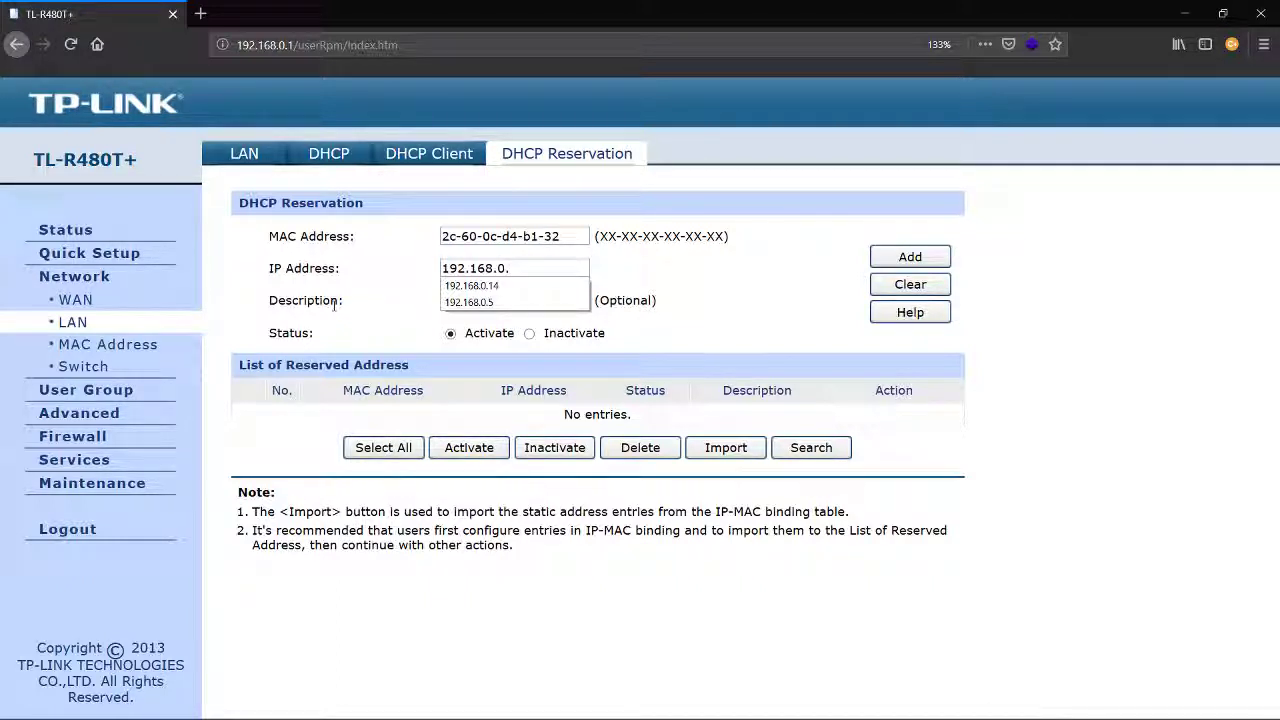
type("50")
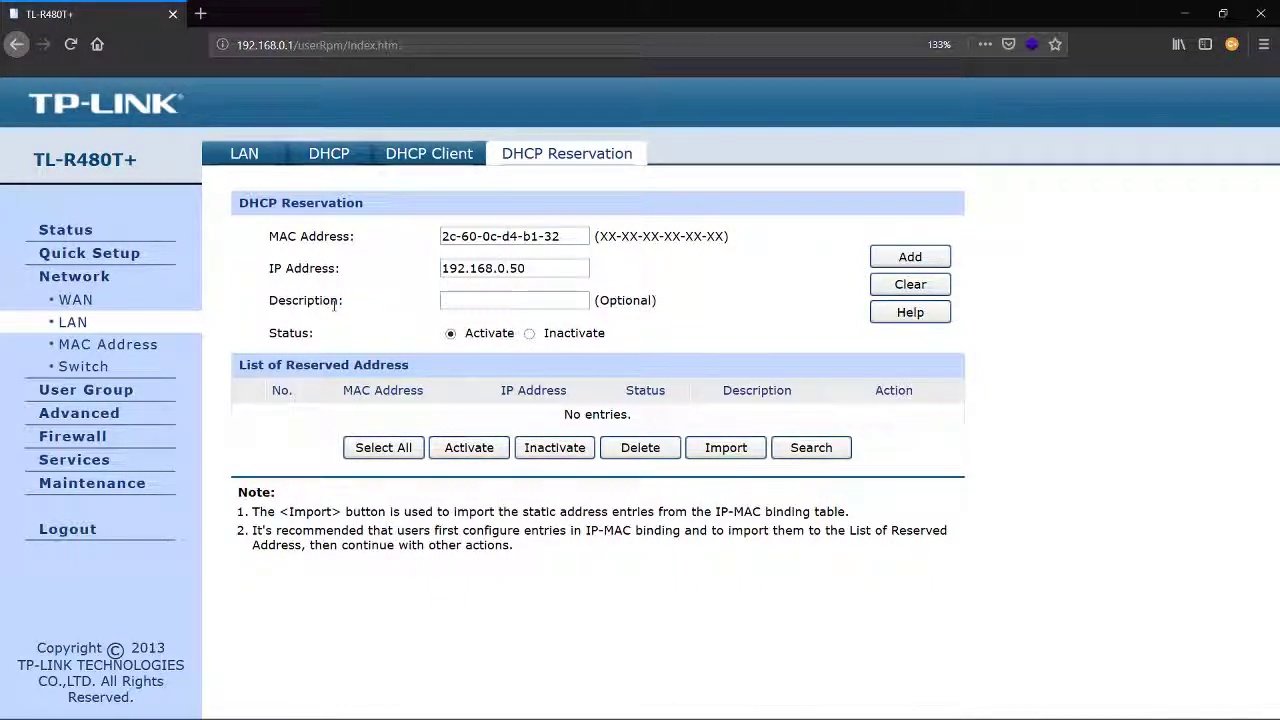
left_click(543, 308)
type("director ge")
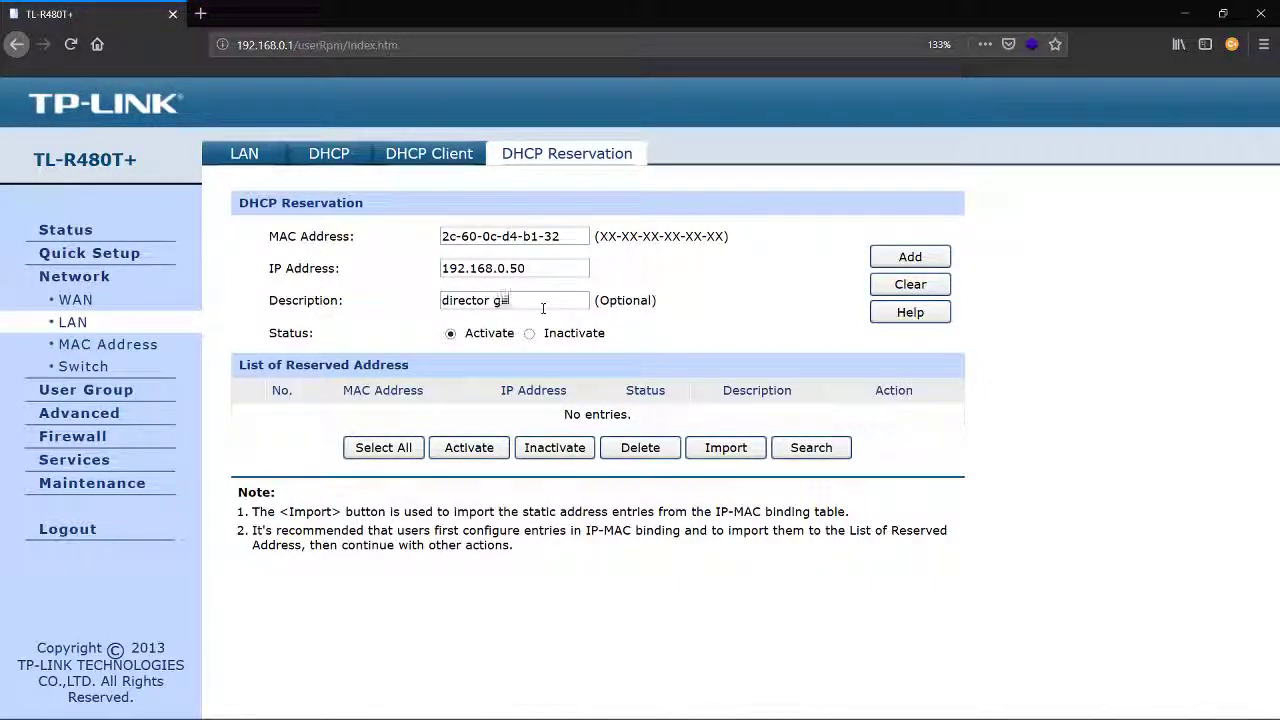
type("nr")
type("eral")
left_click_drag(557, 304, 374, 326)
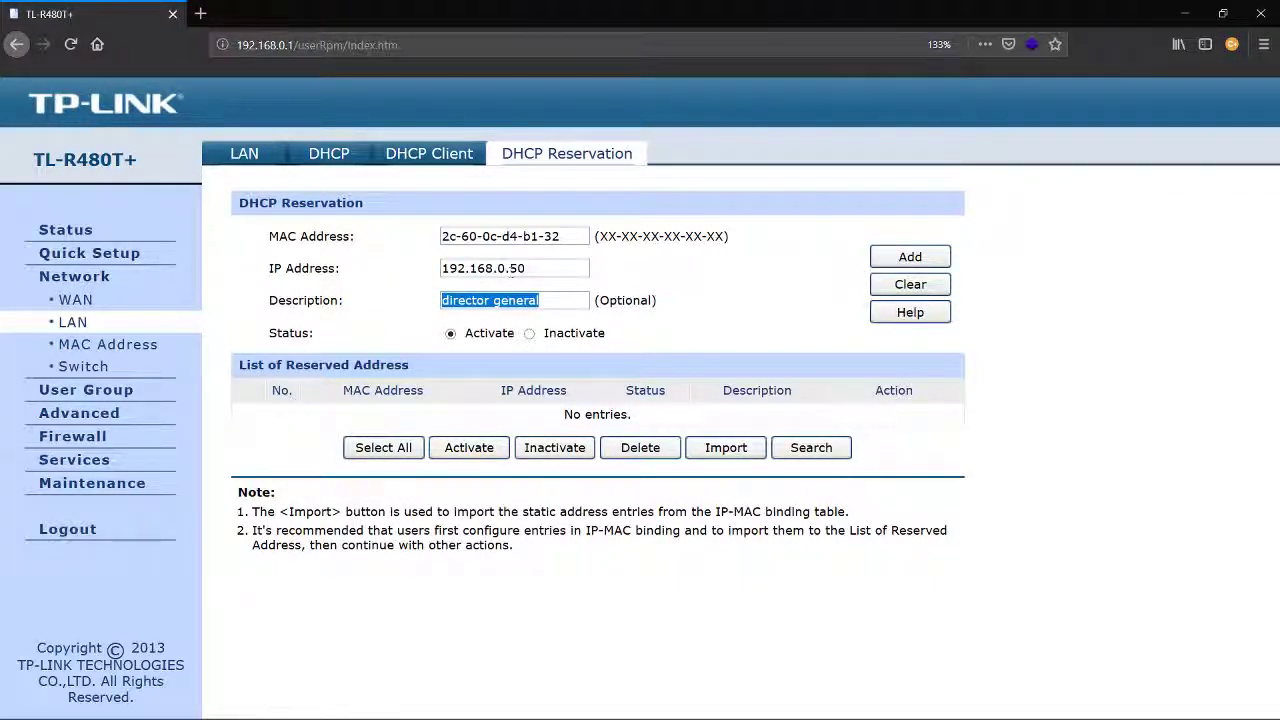
left_click(525, 268)
left_click_drag(525, 268, 441, 268)
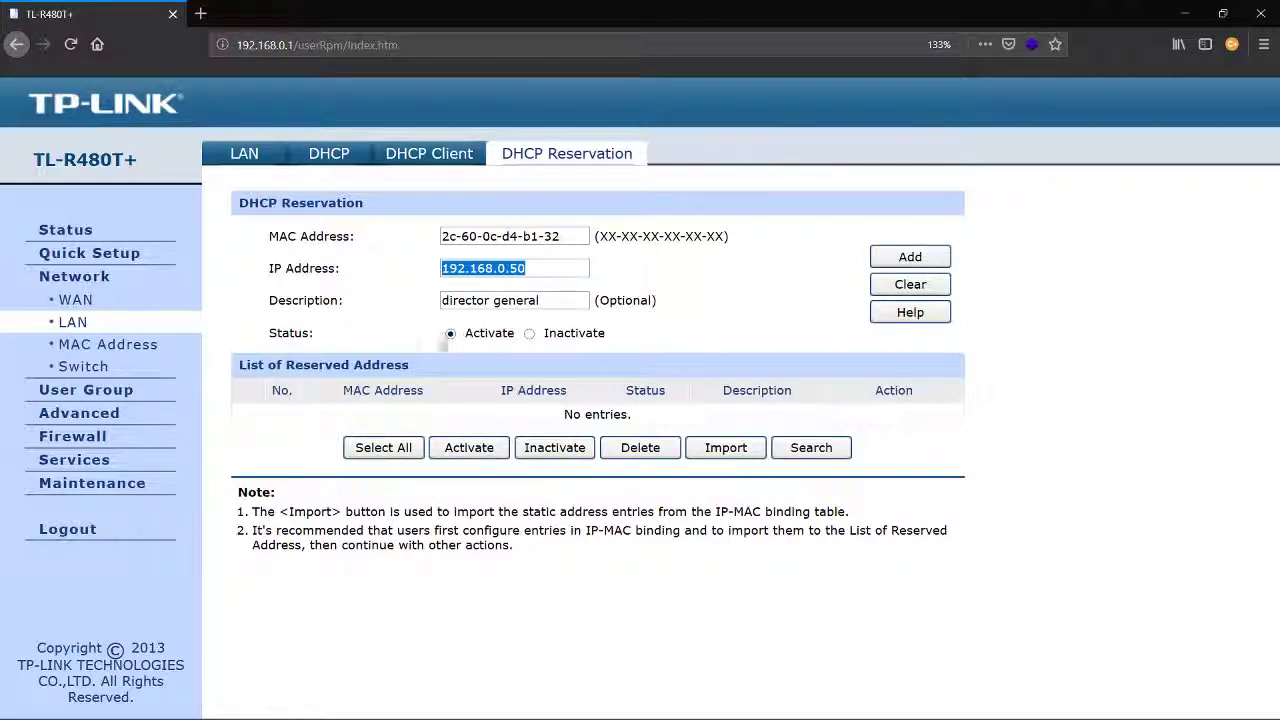
left_click(905, 262)
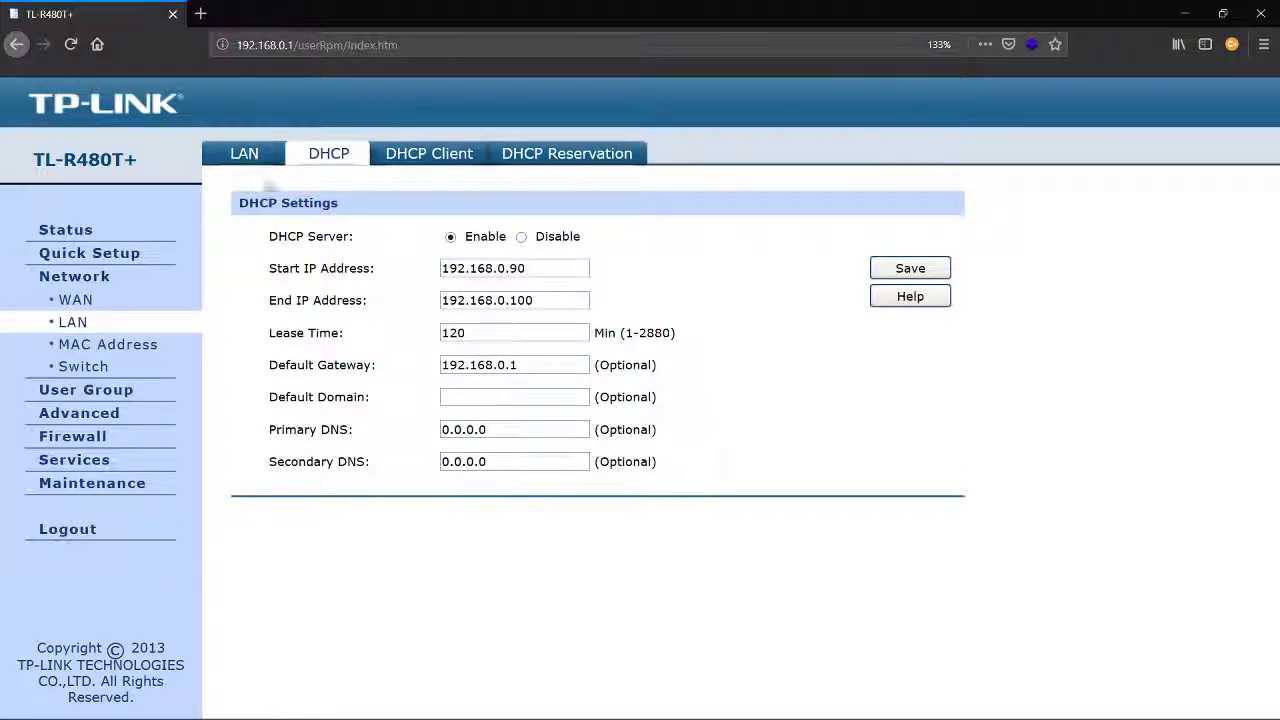
- Review the lease time in the DHCP settings and the LAN page, and return to the DHCP Reservation page
left_click_drag(489, 332, 417, 329)
left_click(282, 153)
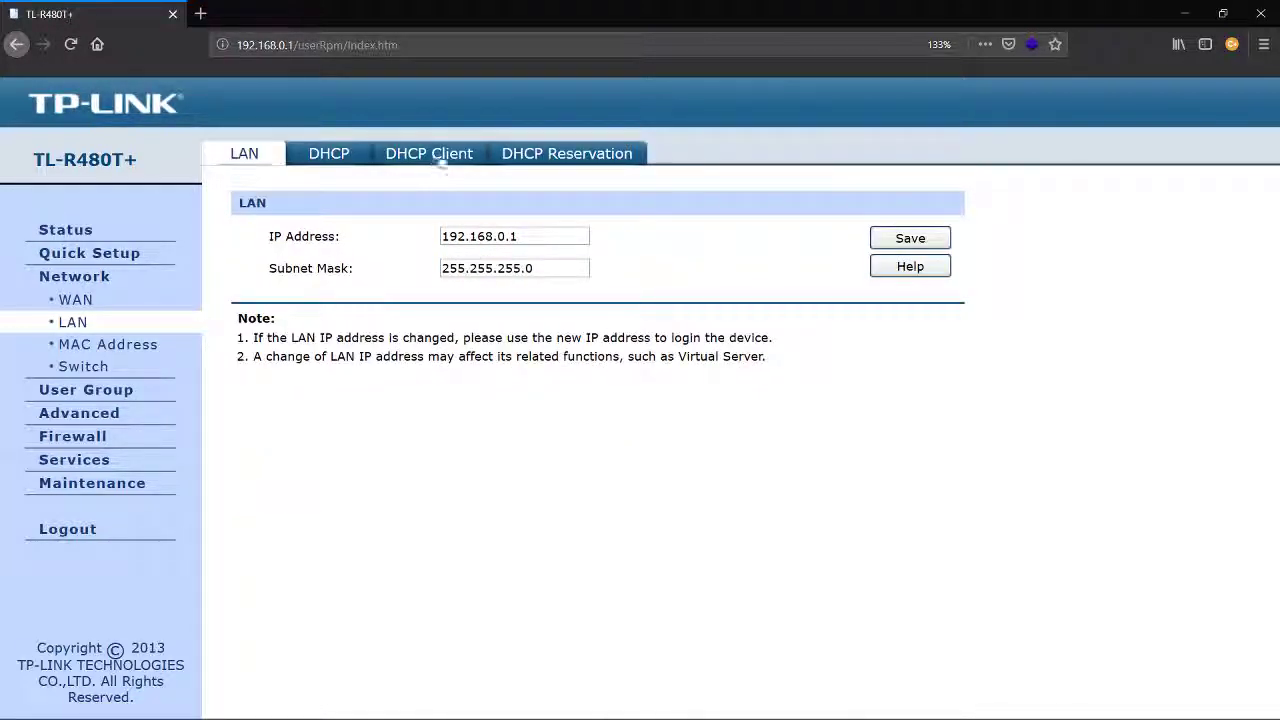
left_click(553, 160)
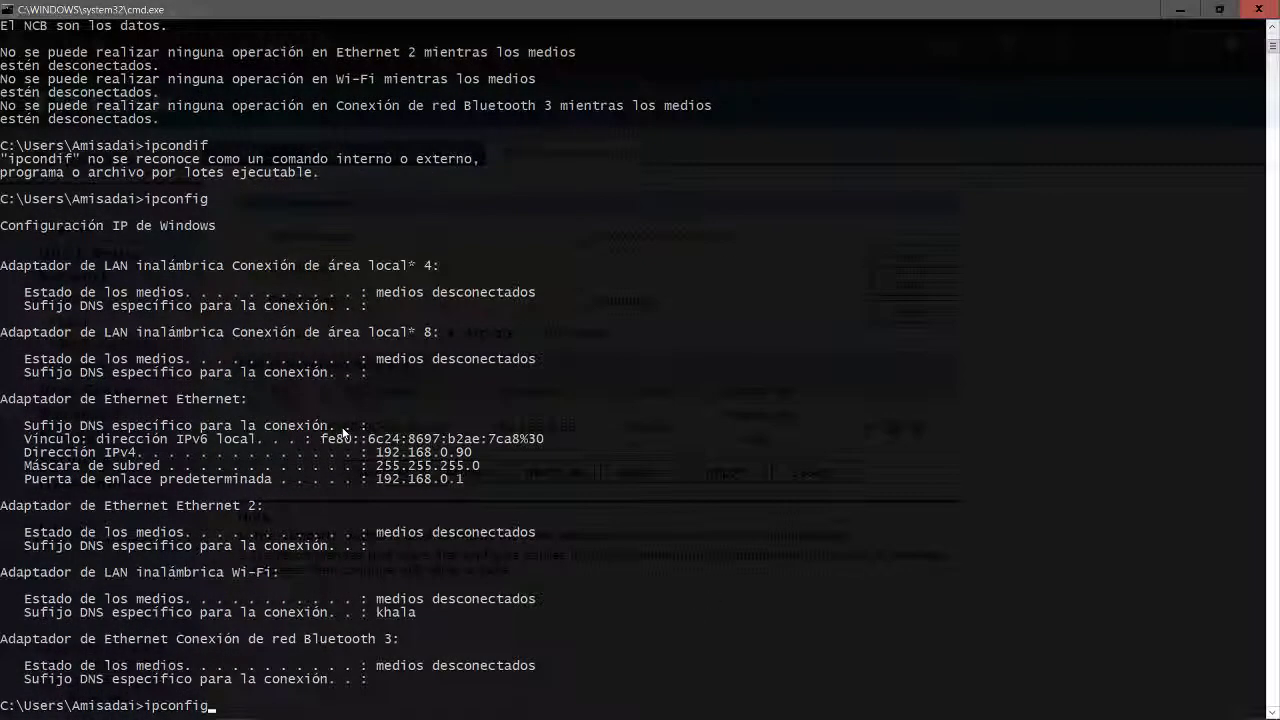
- In the Command Prompt, renew the IP address with ipconfig /renew and run ipconfig to check the Ethernet adapter's address
type("f")
type("/renew")
key("Return")
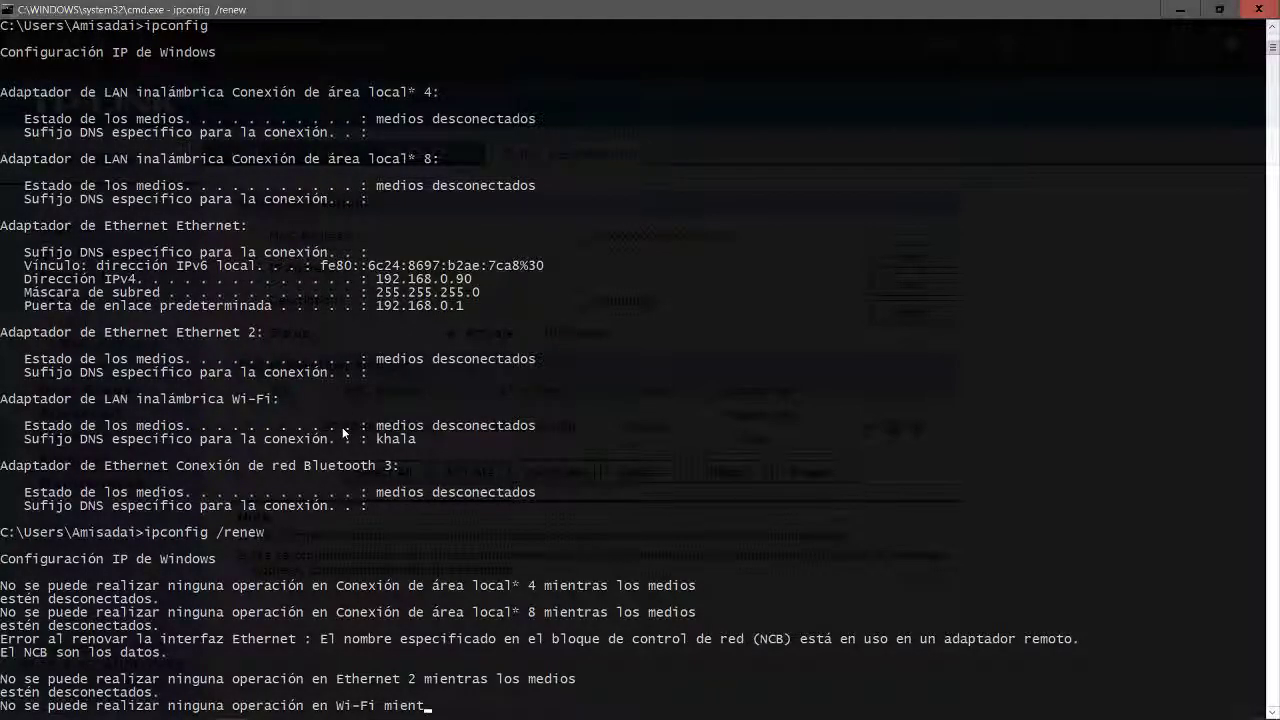
type("ipconfig")
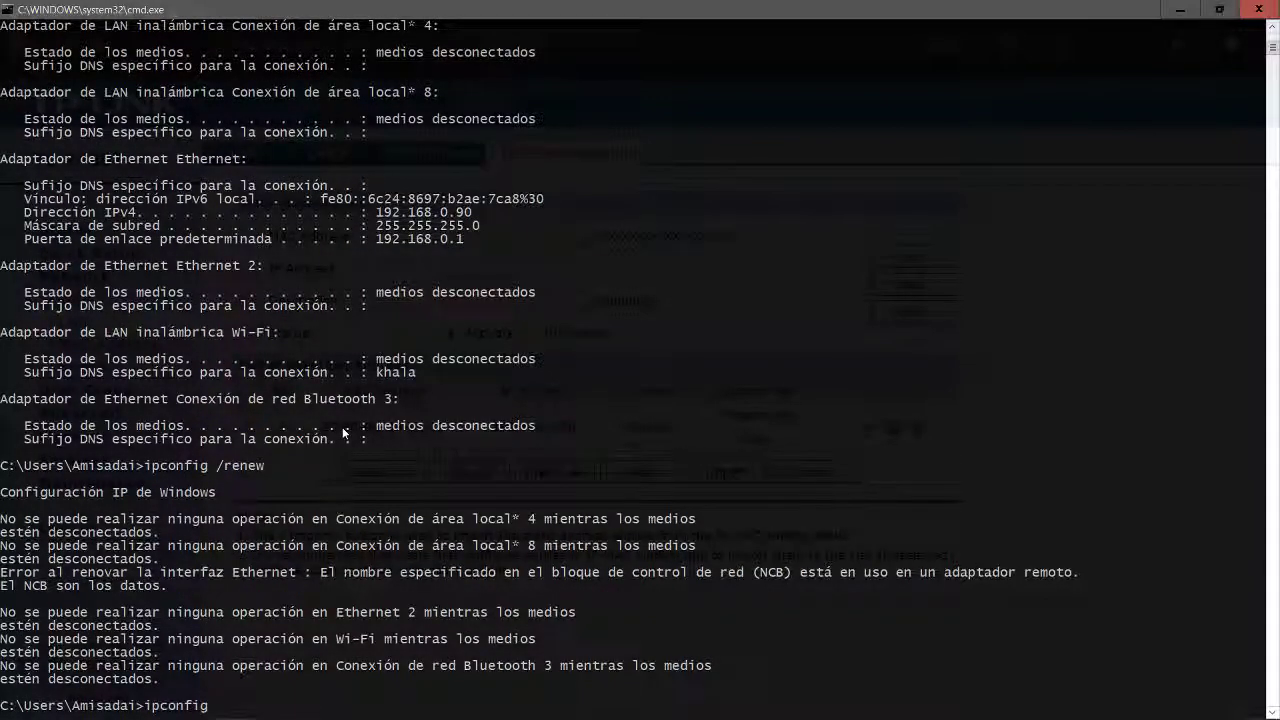
key("Return")
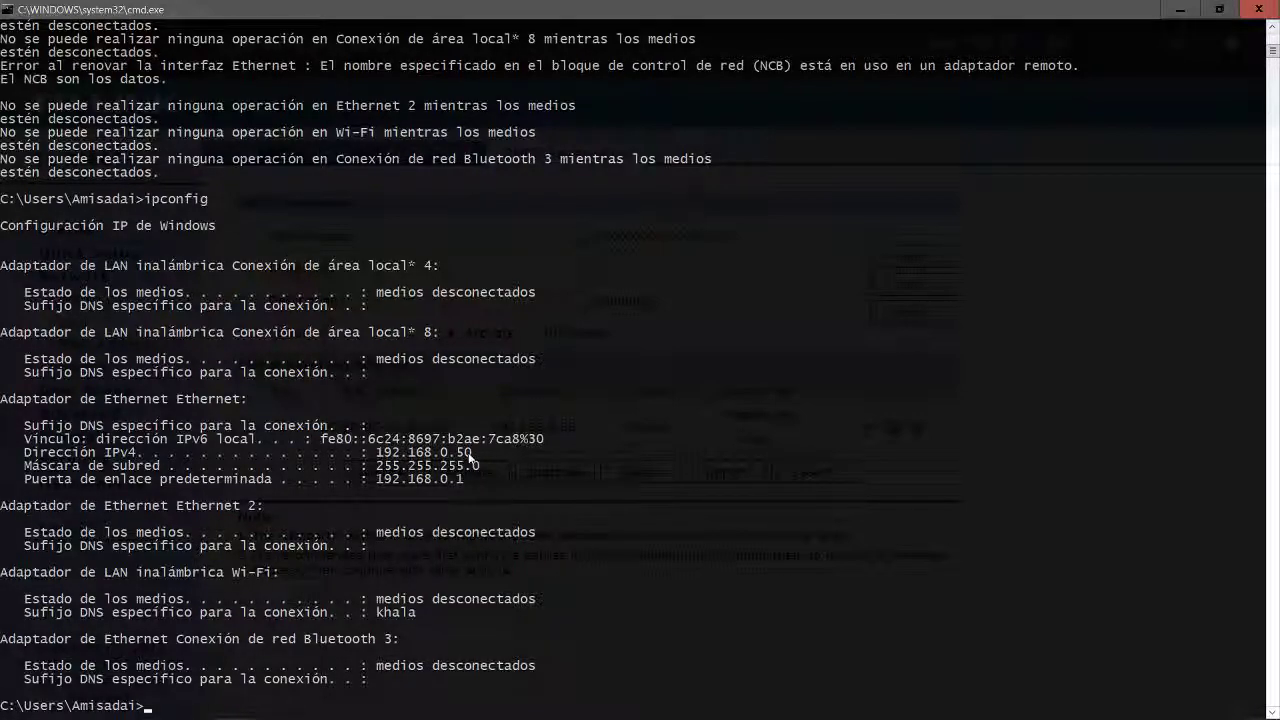
- Switch back to the router page in the browser and examine the DHCP client's IP address and lease time
key("alt+Tab")
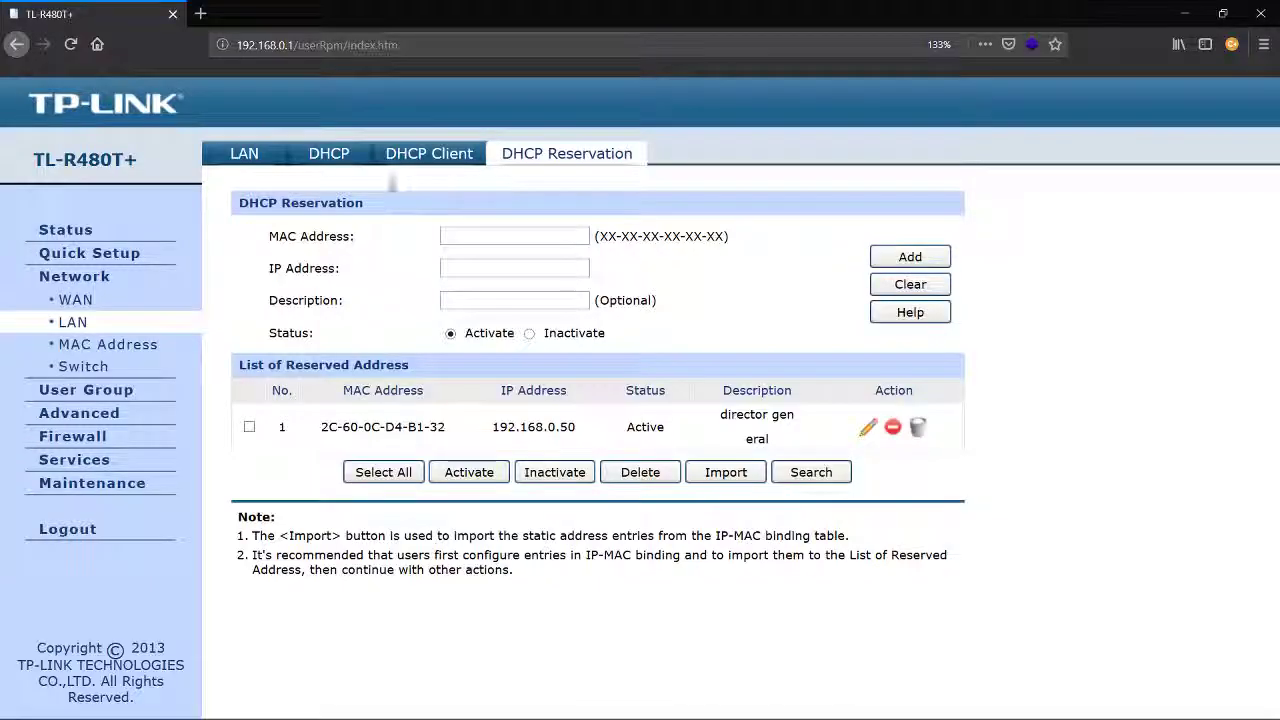
left_click(432, 158)
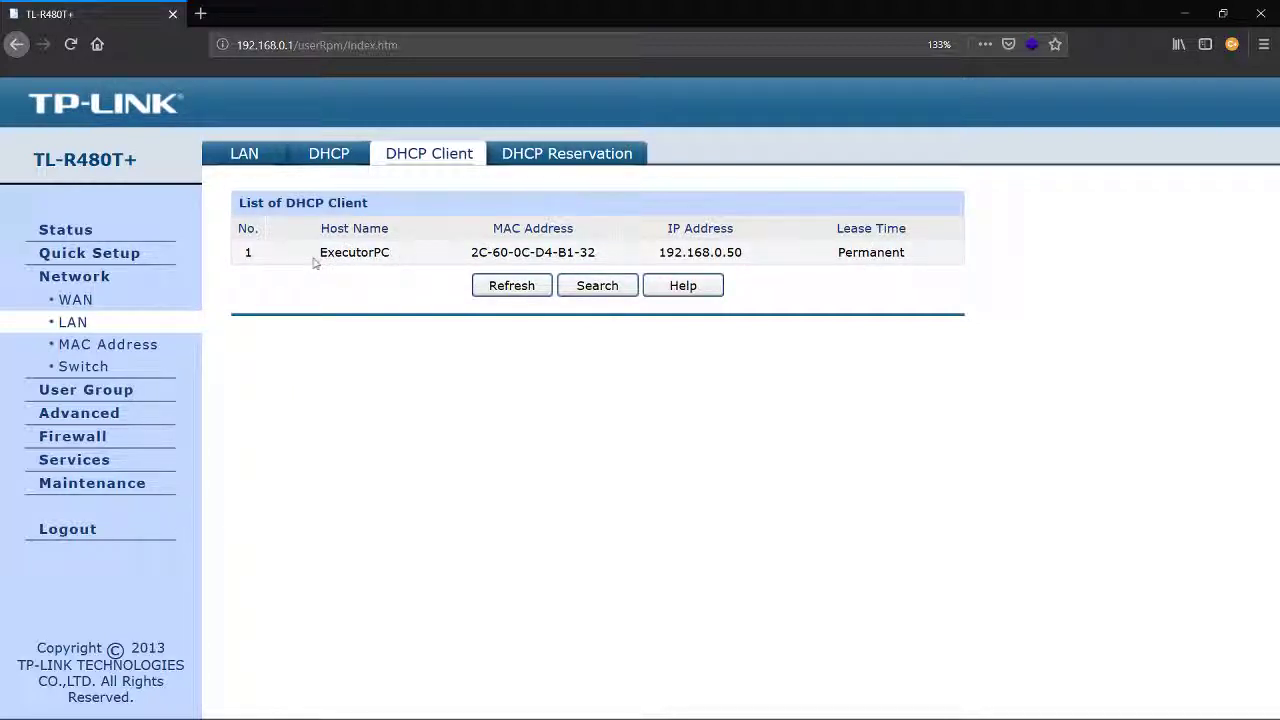
left_click_drag(314, 263, 757, 256)
left_click(390, 254)
left_click(462, 258)
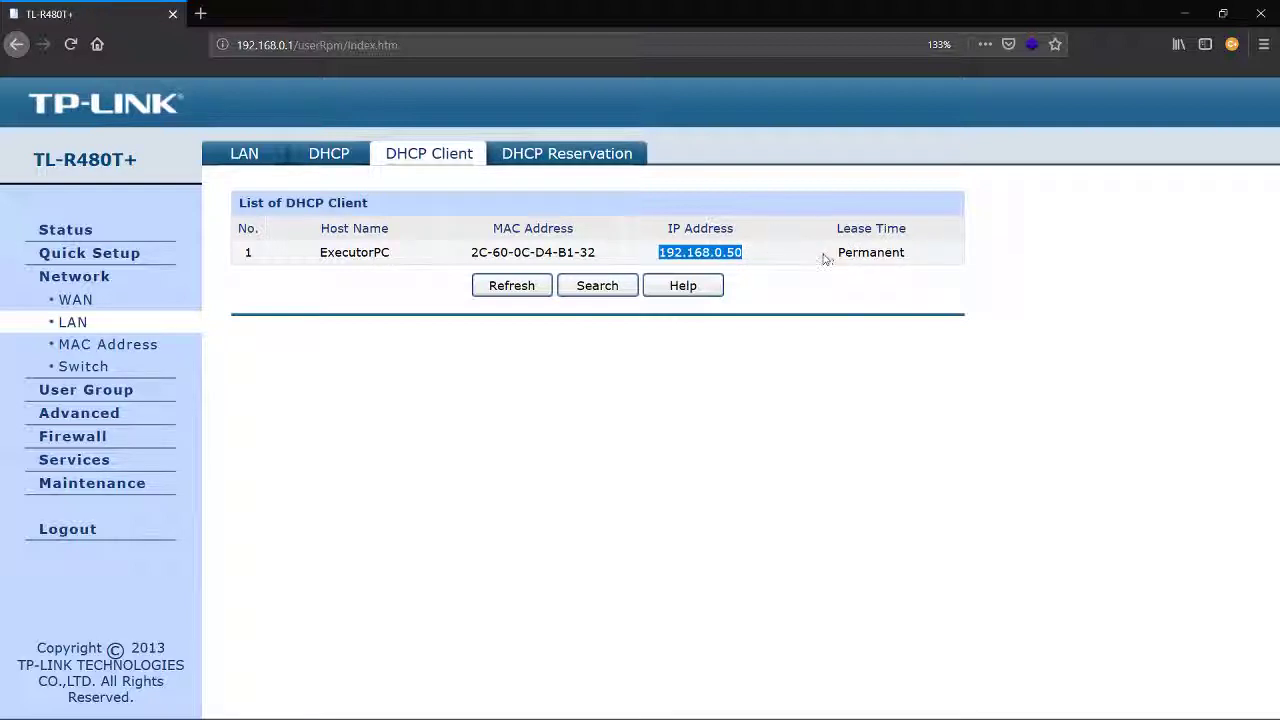
left_click(840, 264)
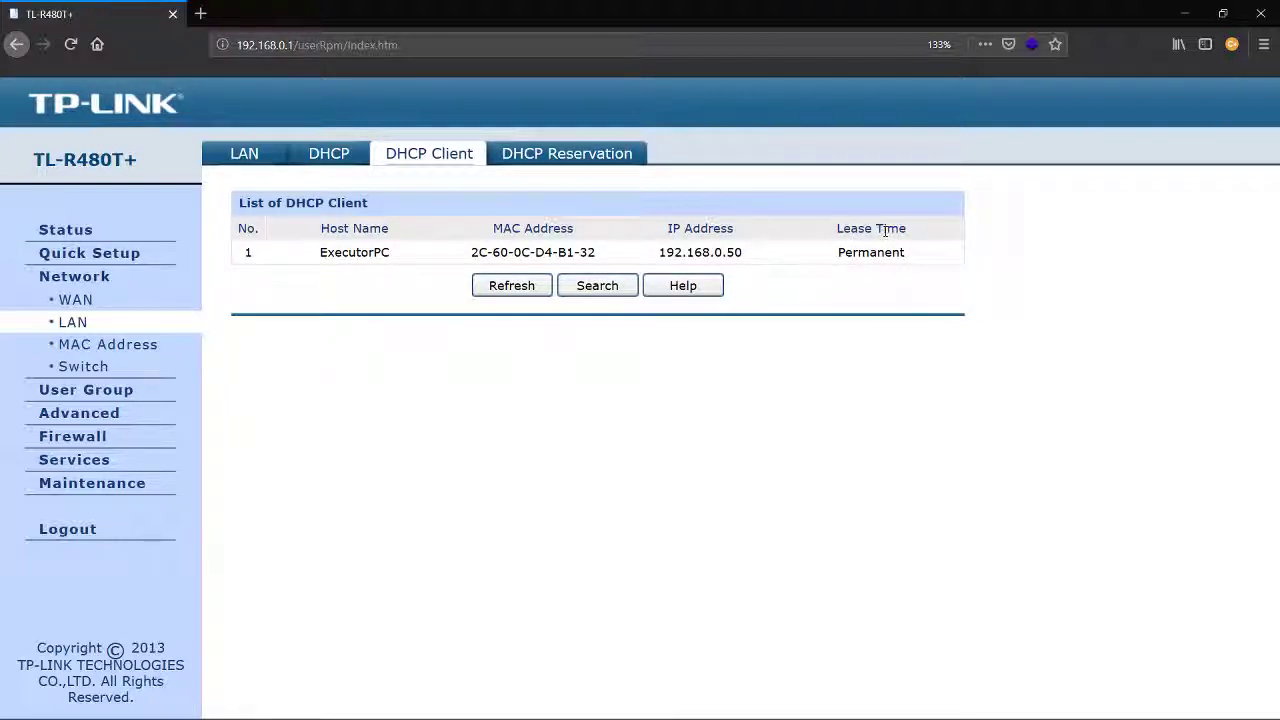
left_click_drag(838, 252, 904, 253)
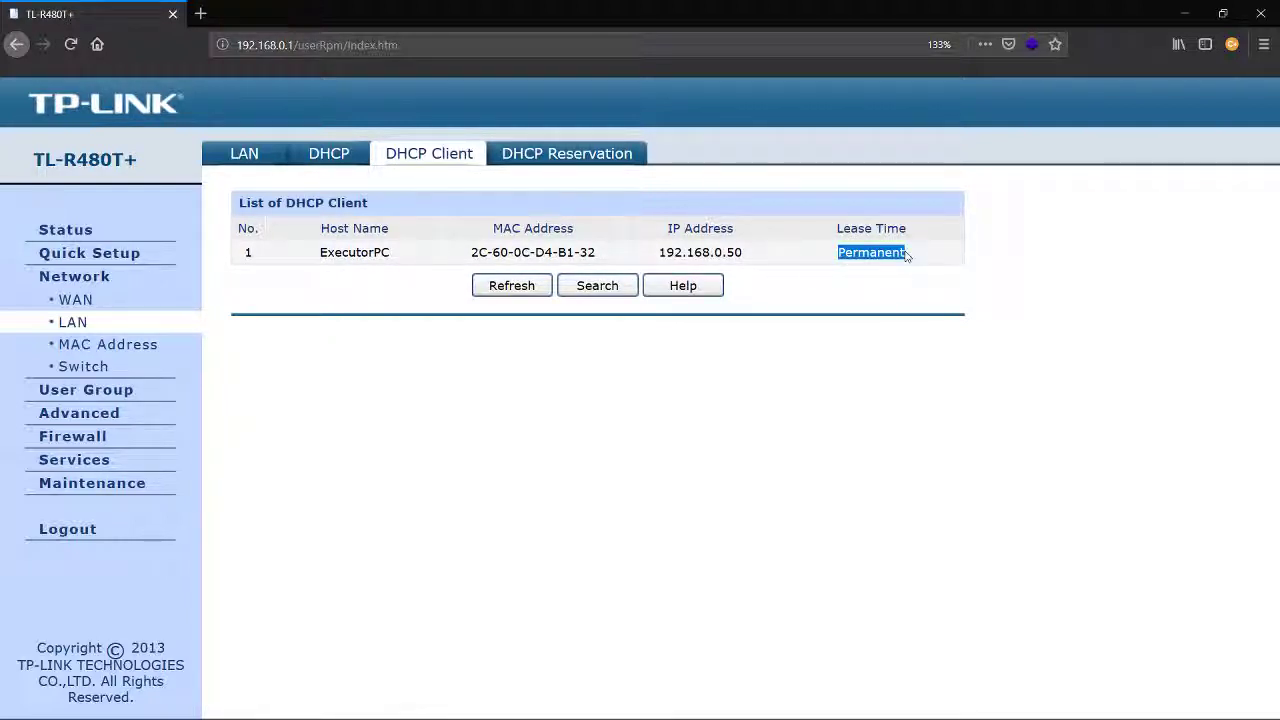
left_click(600, 160)
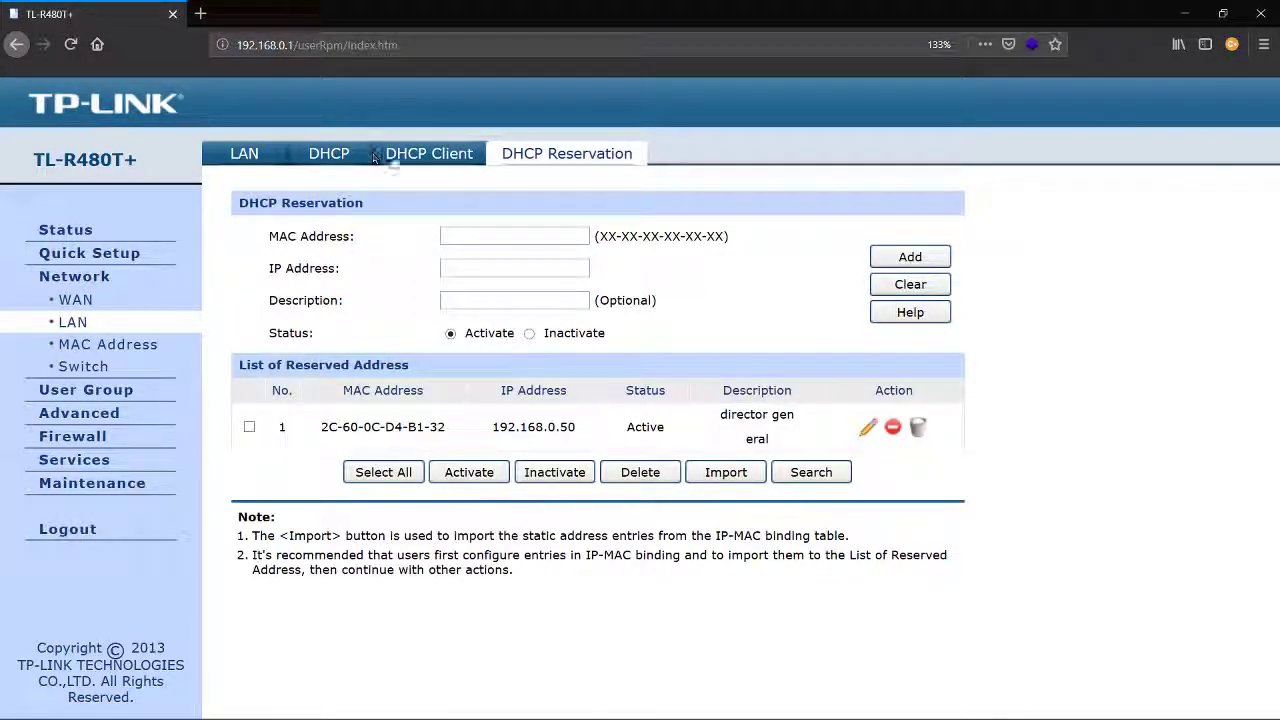
left_click(438, 162)
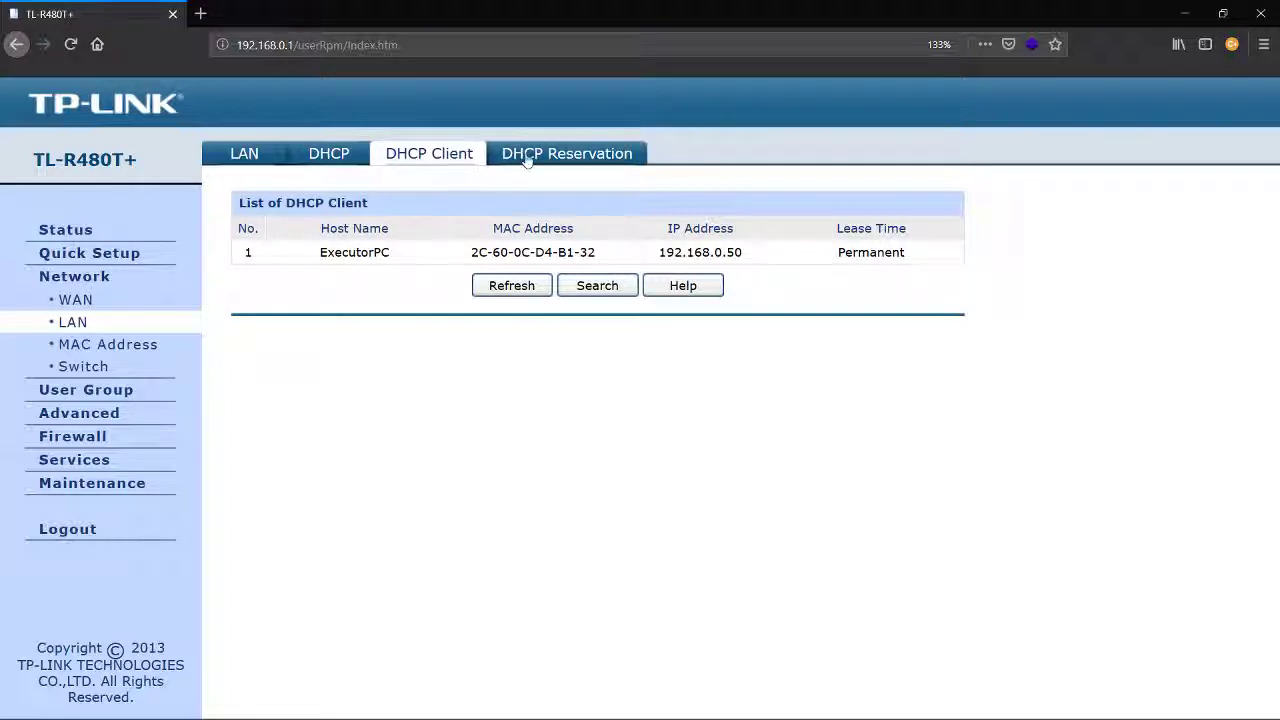
- Edit the "director general" DHCP reservation to use IP address 192.168.0.54 and save it
left_click(527, 162)
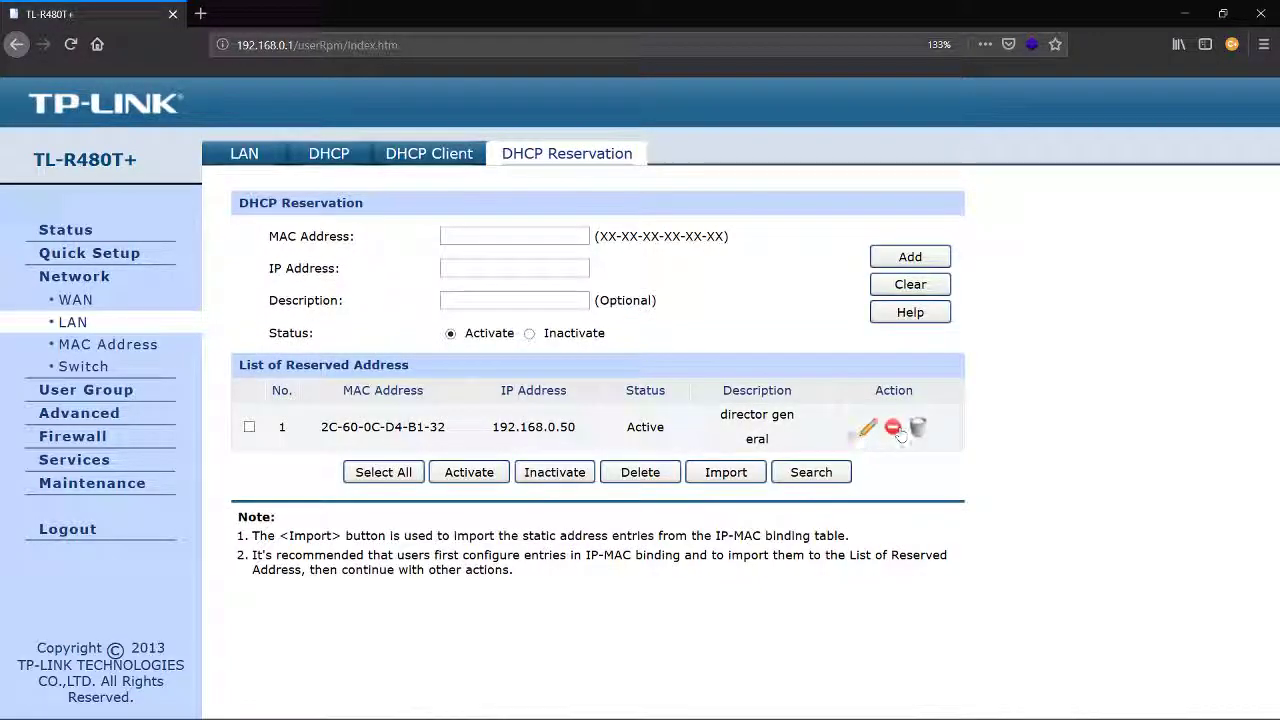
left_click(867, 427)
left_click(547, 267)
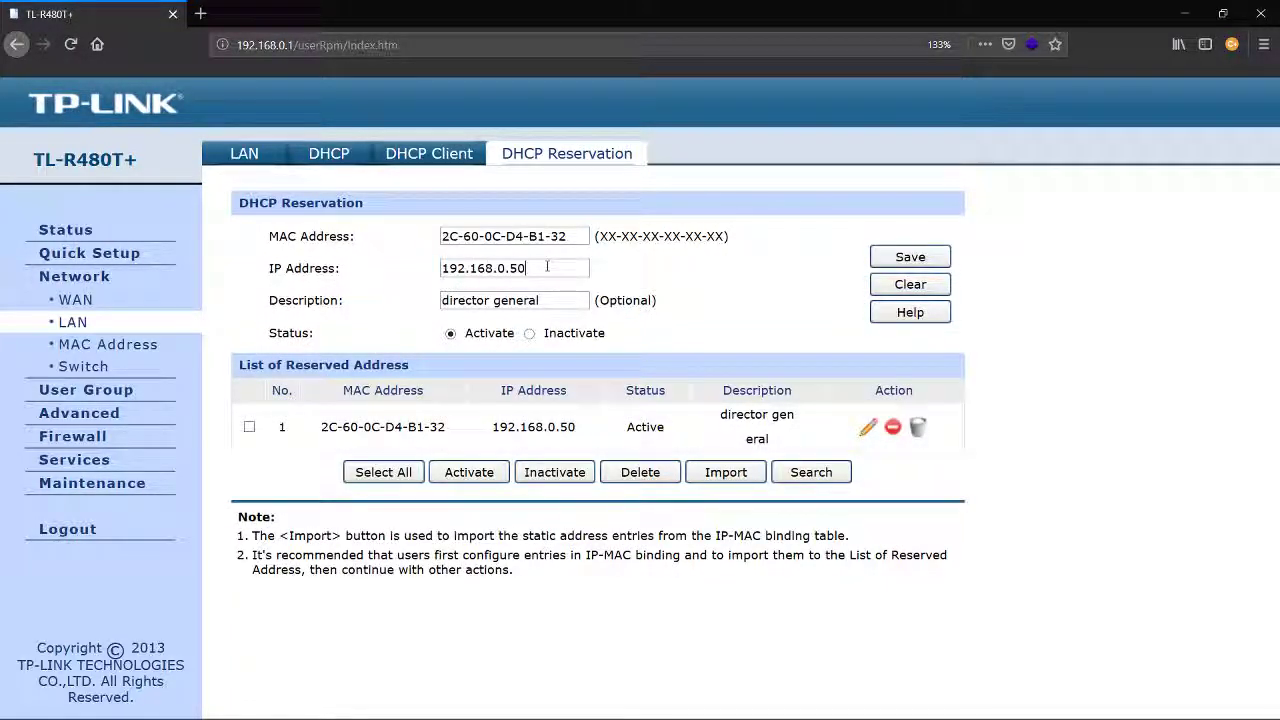
key("BackSpace")
type("4")
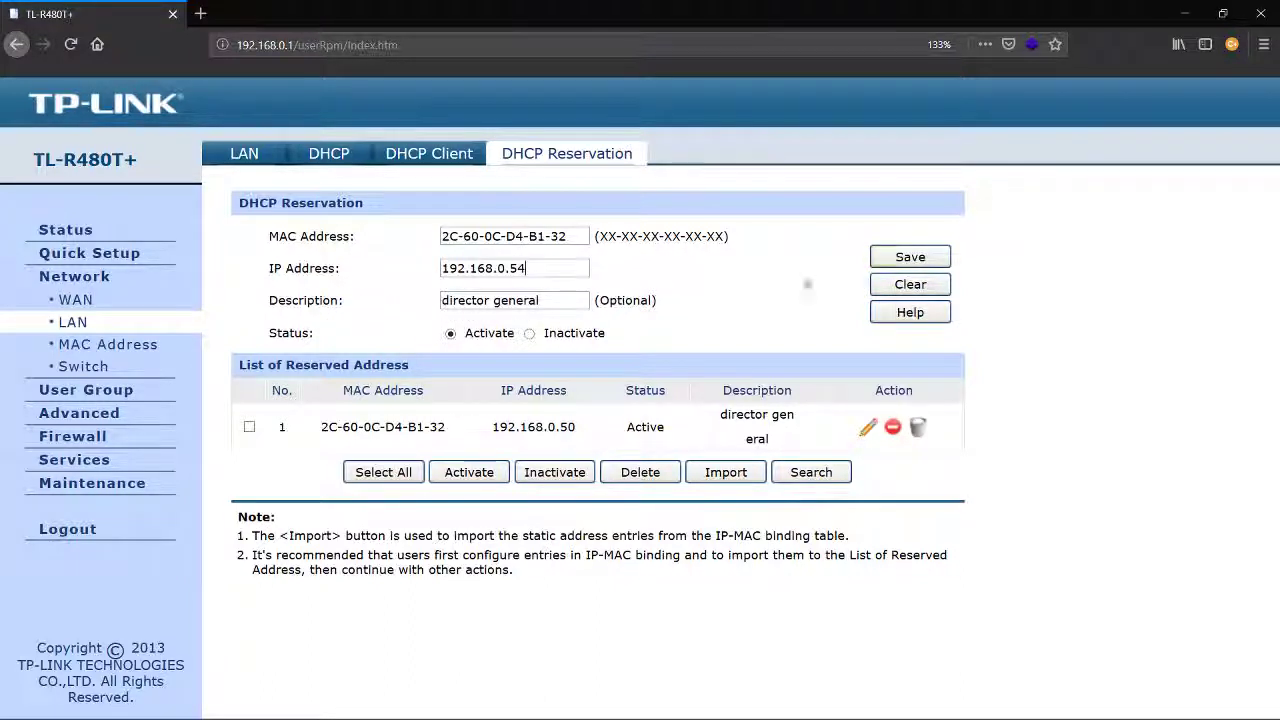
left_click(910, 257)
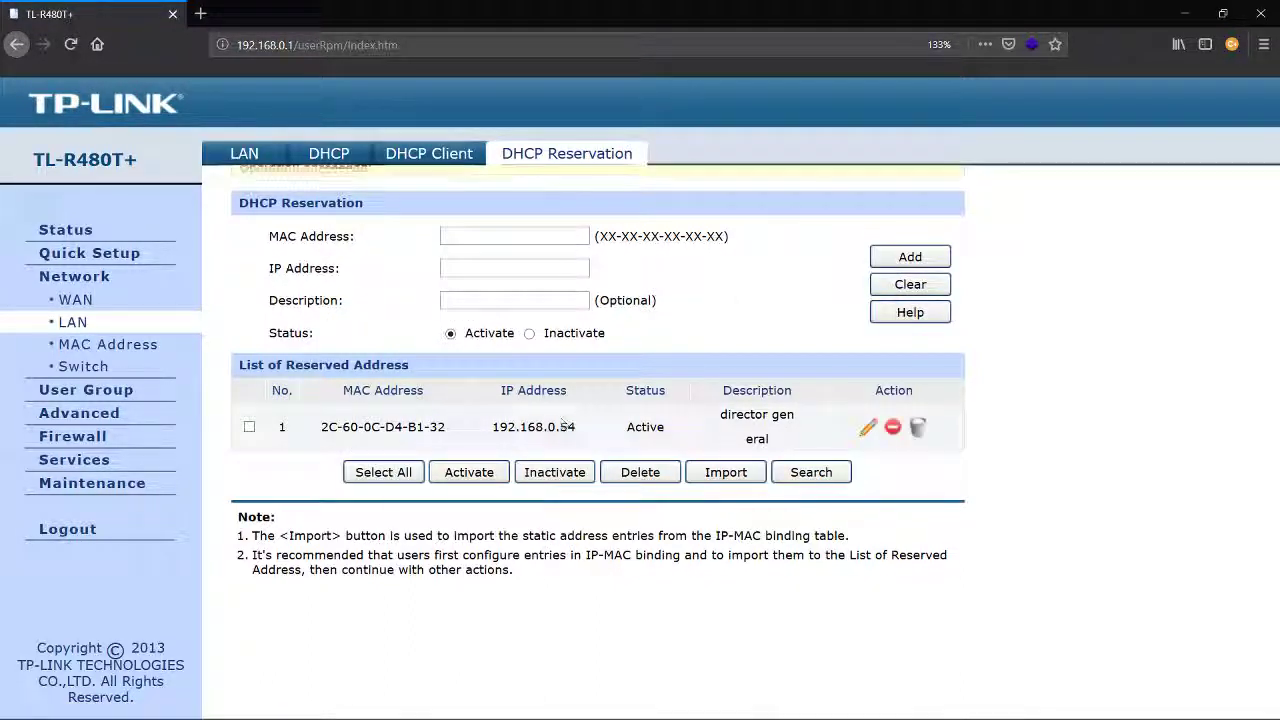
- Check the router's DHCP client list, and switch to the Command Prompt to run ipconfig
left_click(429, 153)
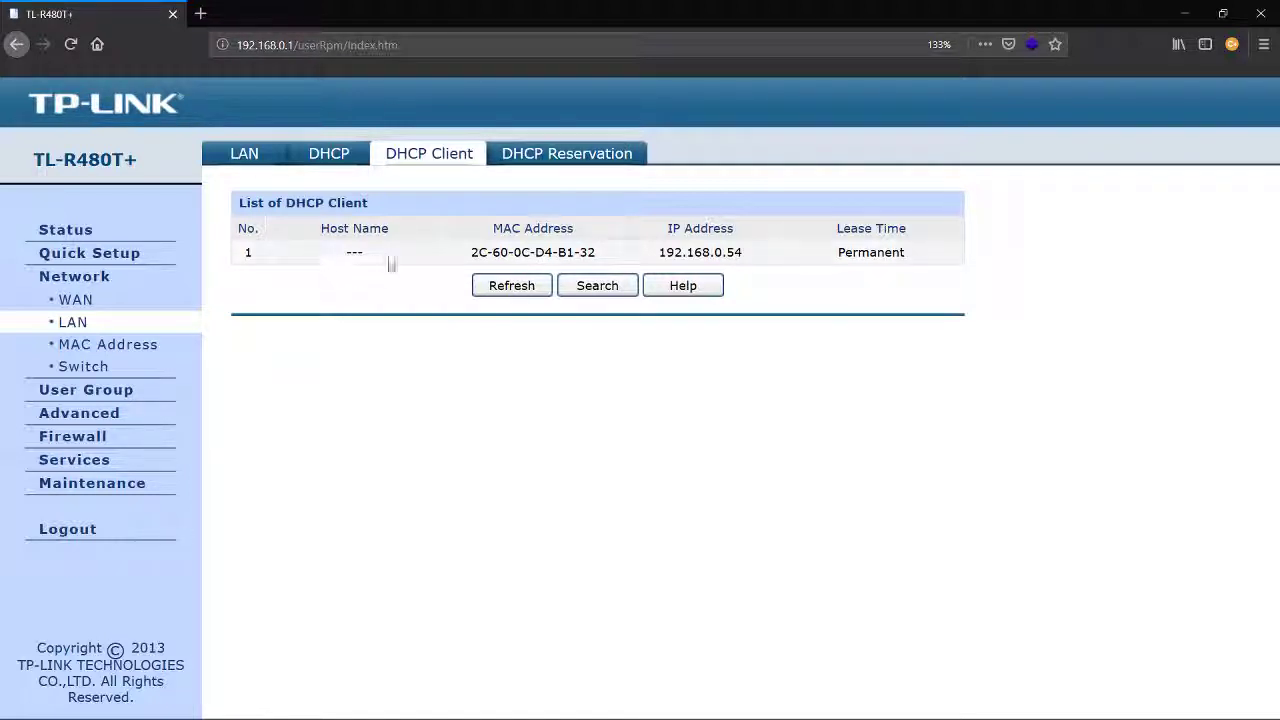
key("alt+Tab")
key("Return")
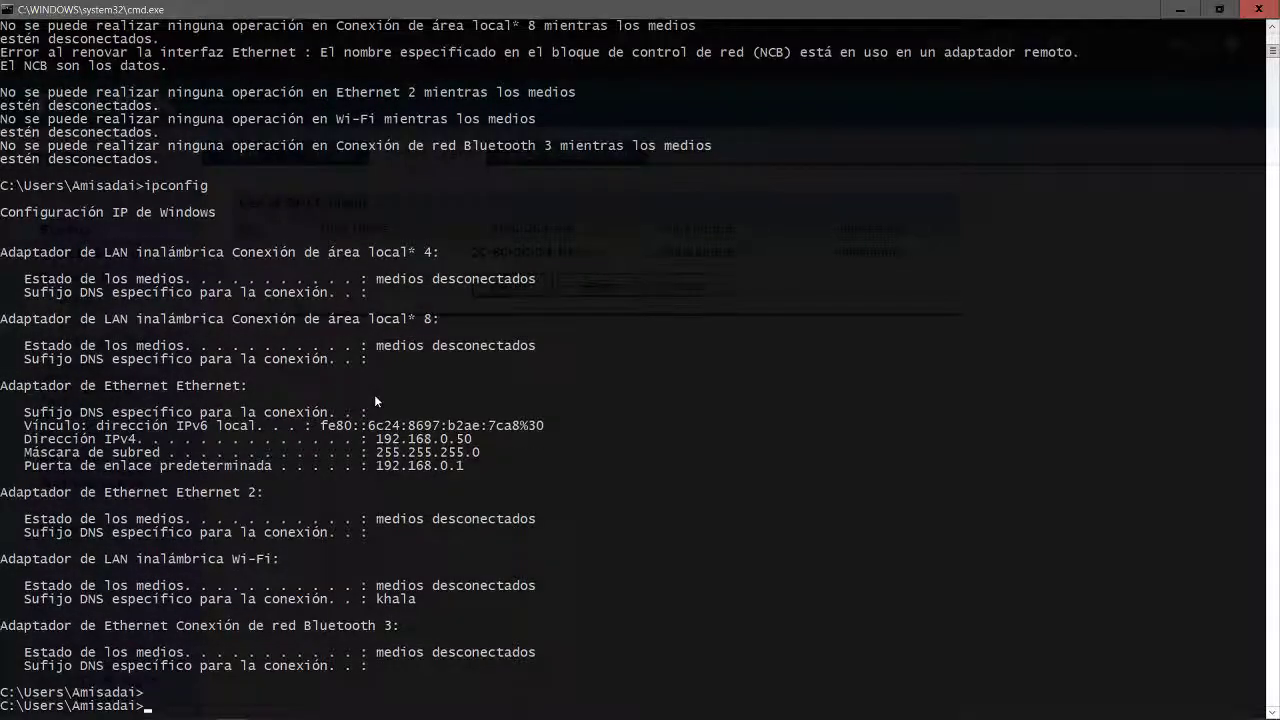
key("Up")
key("Return")
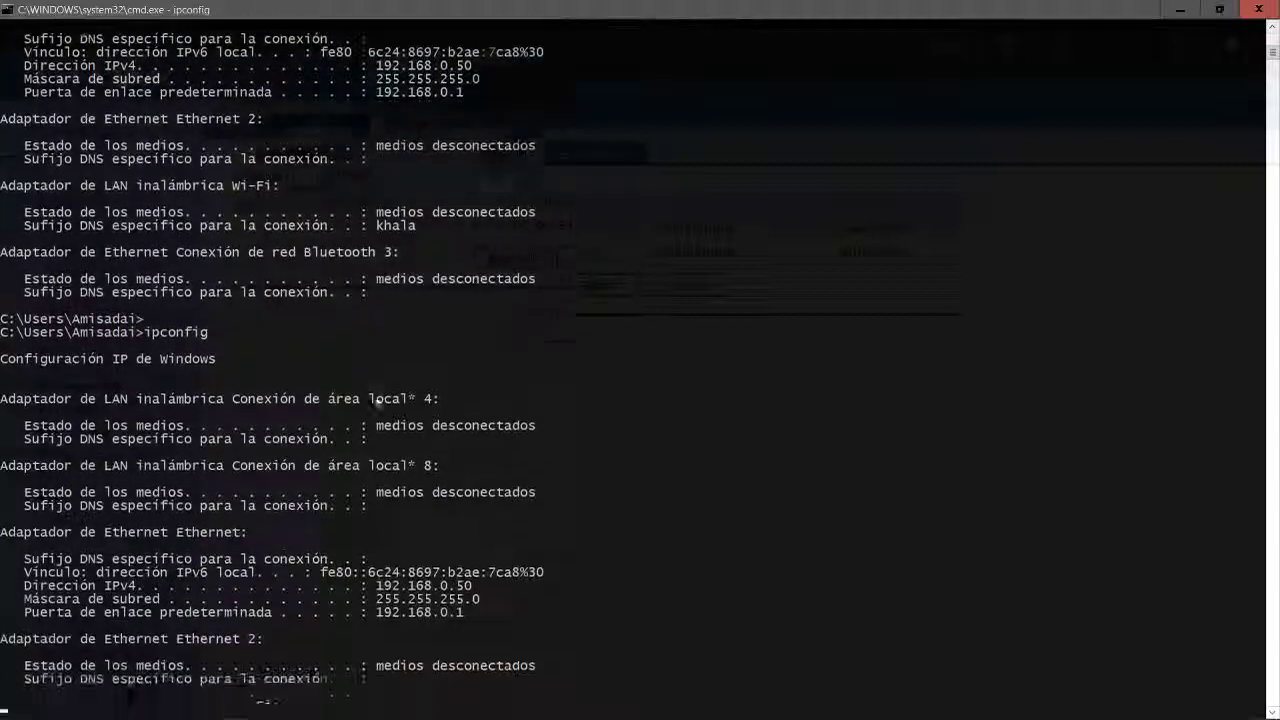
- Run ipconfig /renew in the console, followed by ipconfig to check the renewed Ethernet address
key("Up")
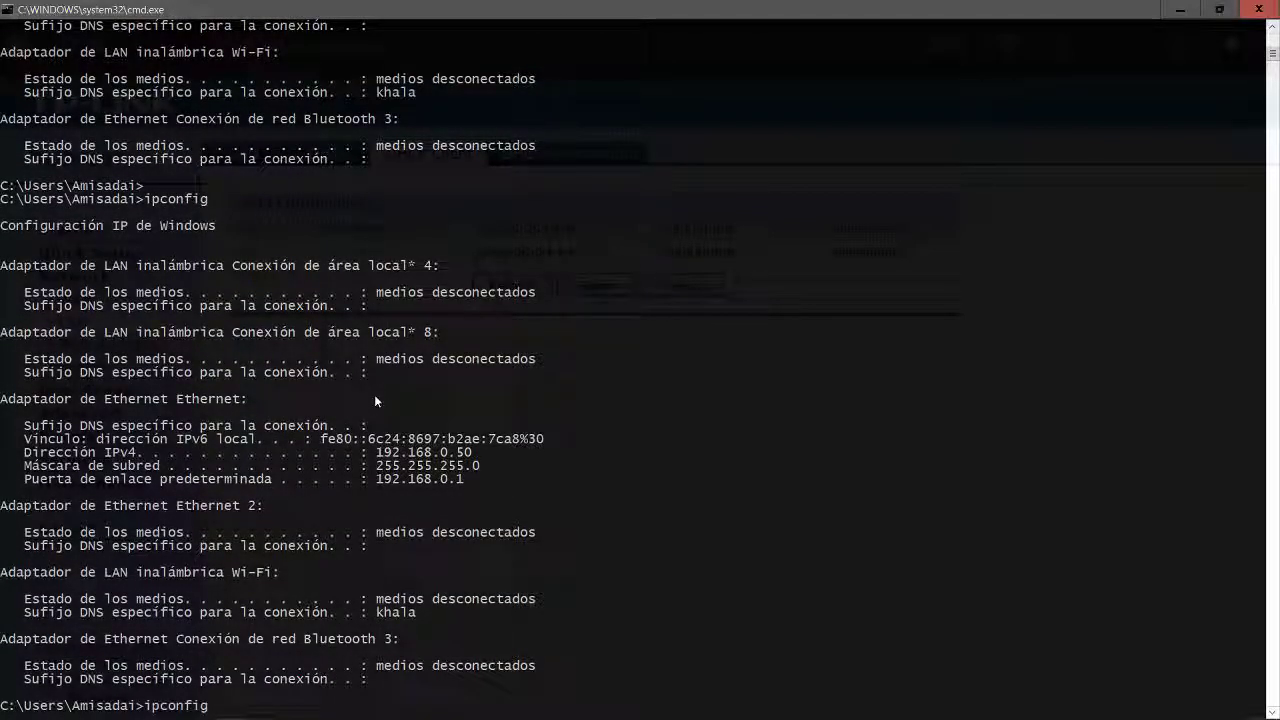
type("/renew")
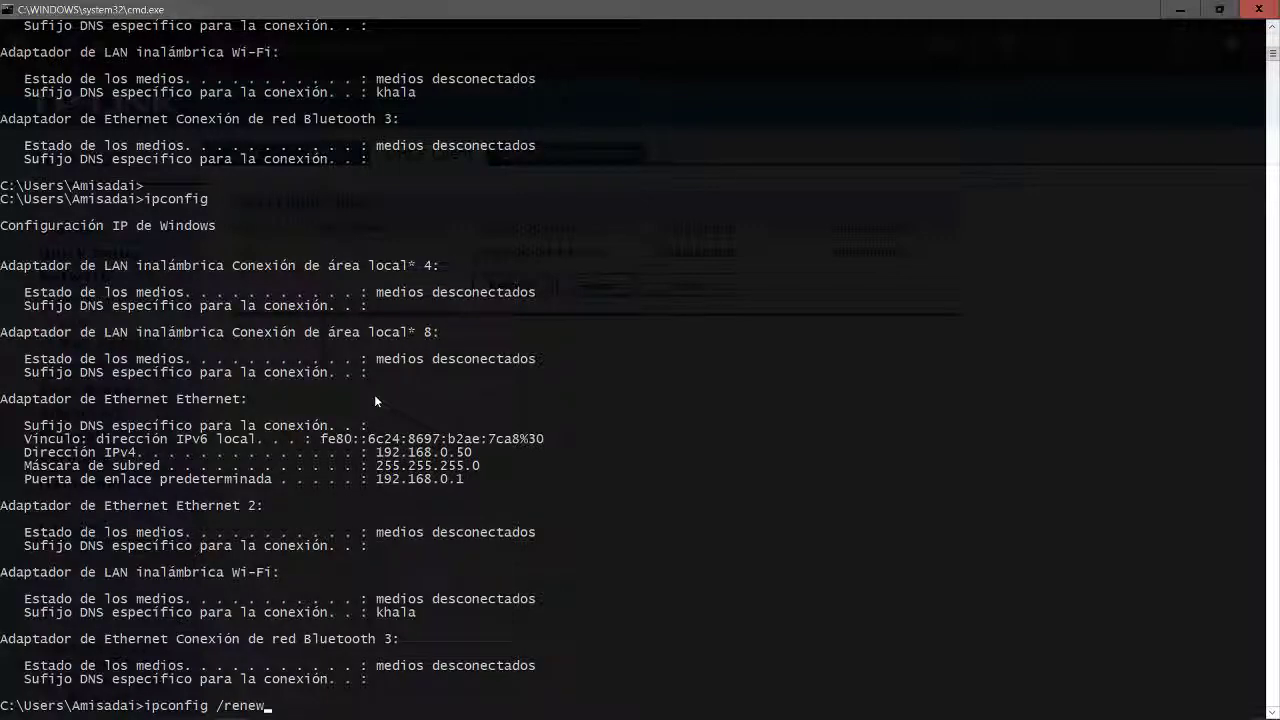
key("Return")
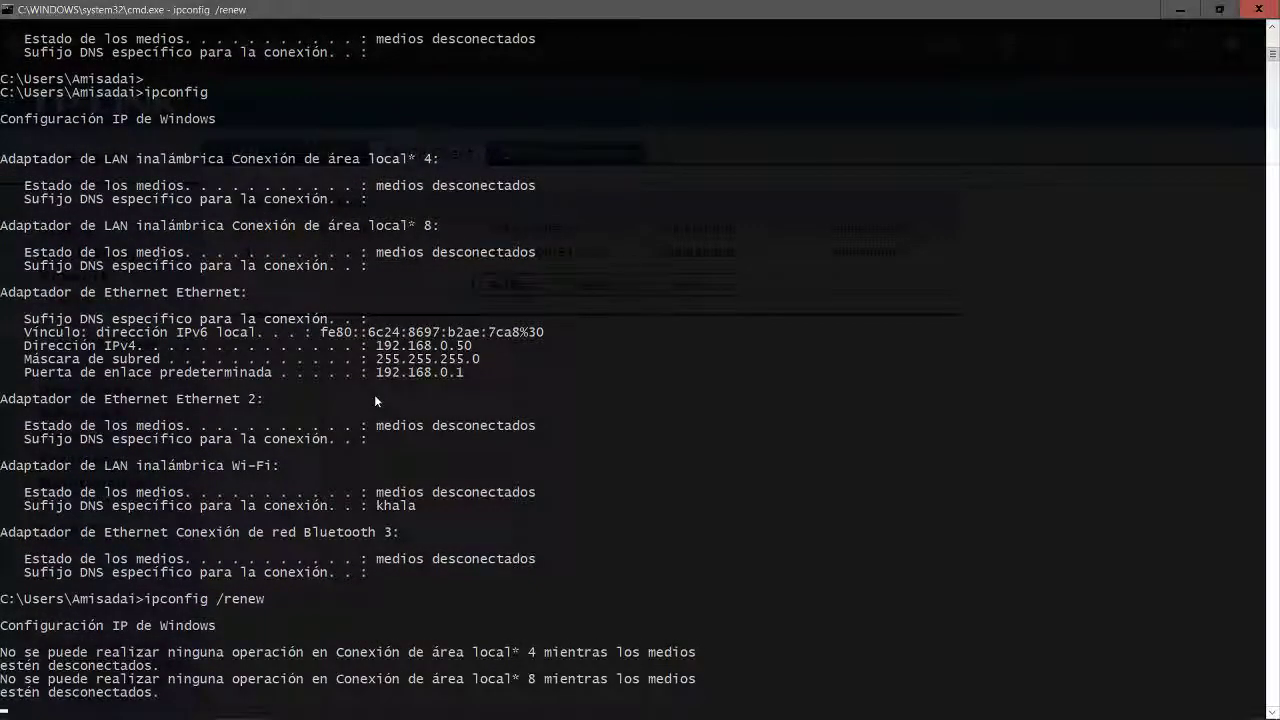
type("i")
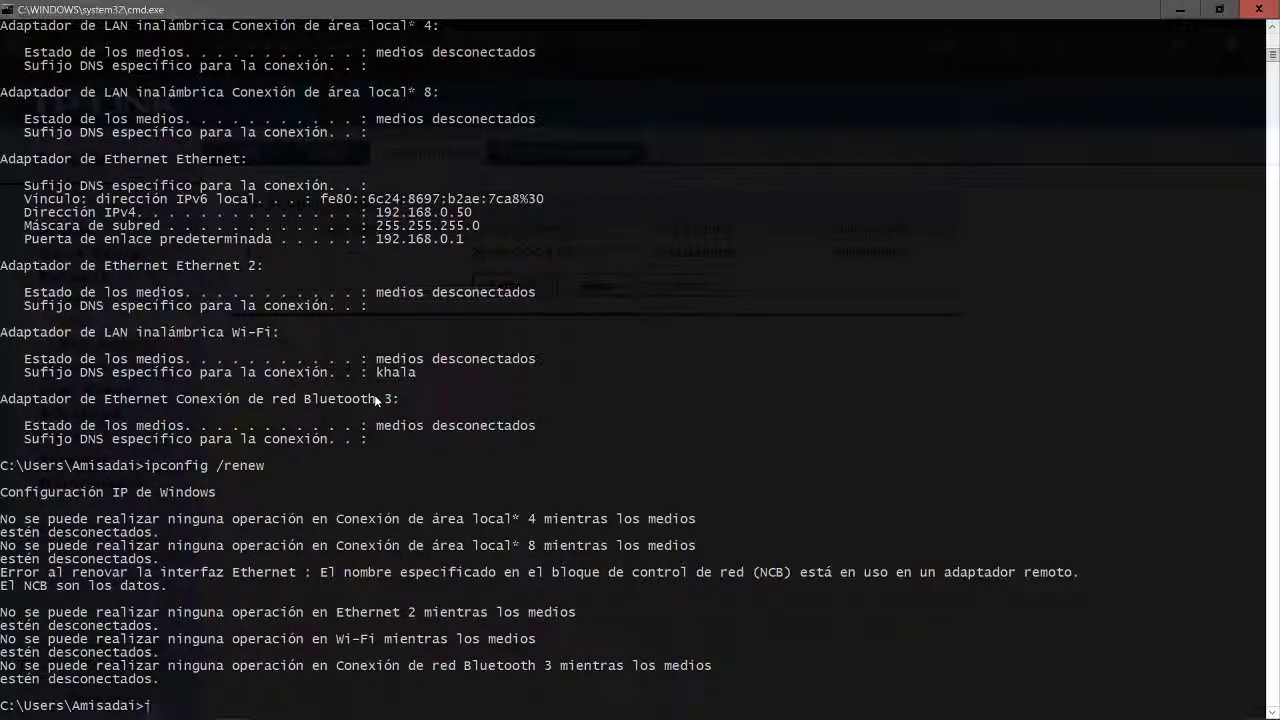
type("pconfig")
key("Return")
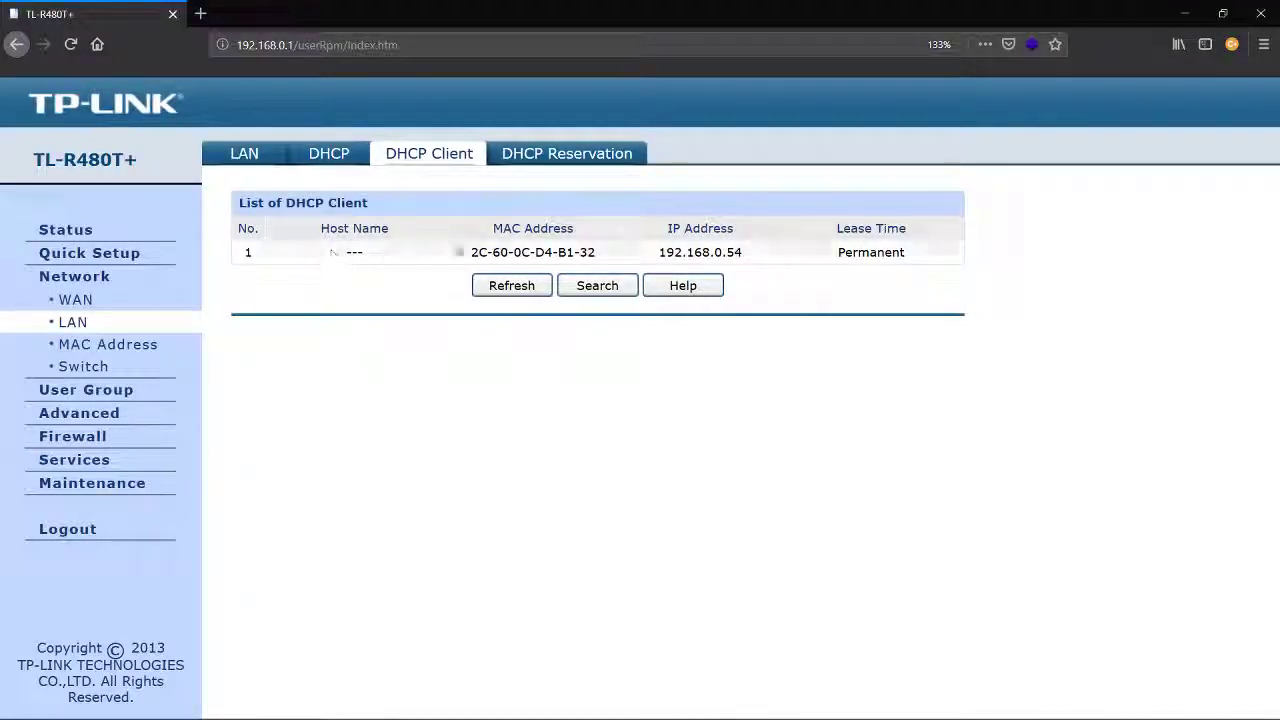
- Open the router's DHCP Reservation page in the browser to review the reserved address entry
left_click(577, 150)
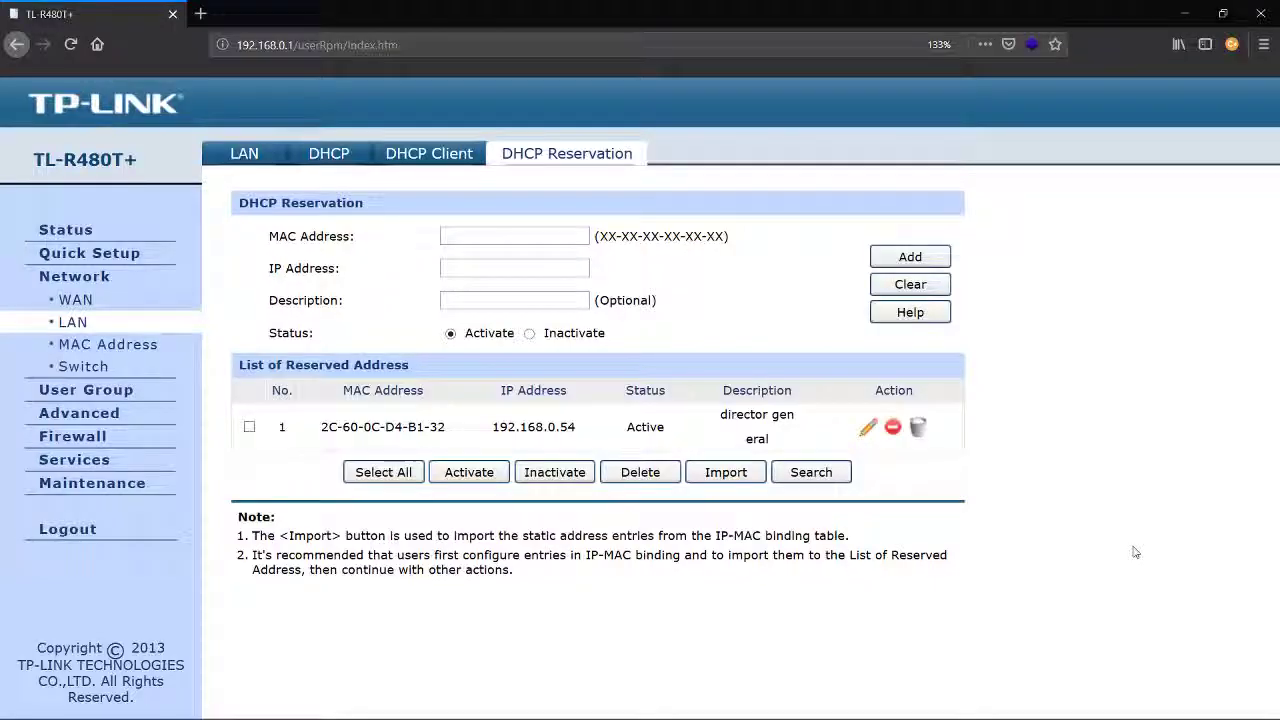
key("alt+Tab")
key("alt+Tab")
key("alt+Tab")
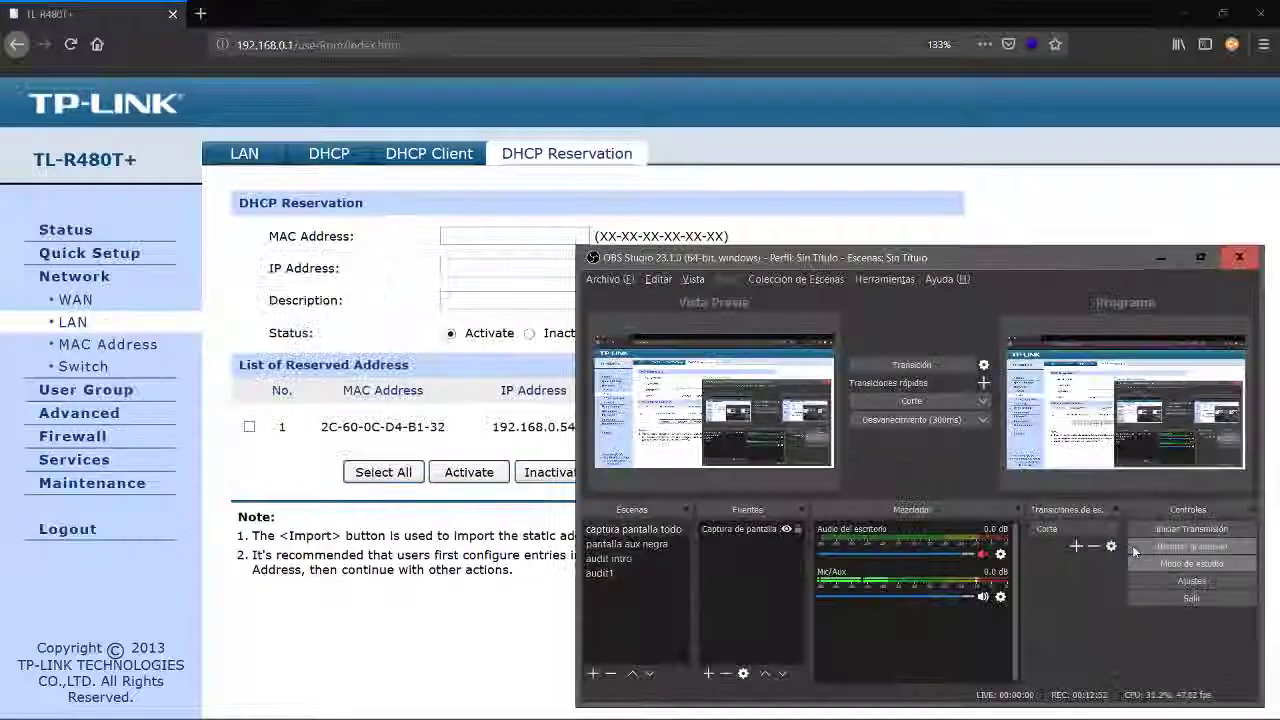